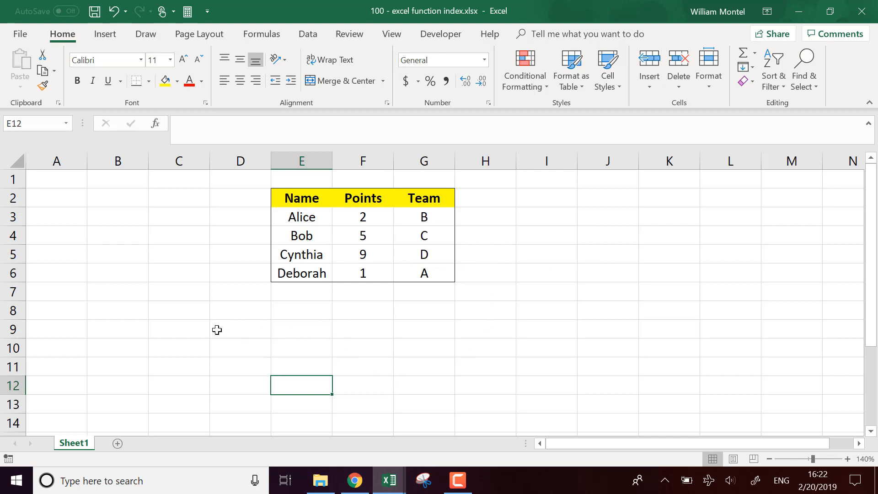
pyautogui.click(187, 329)
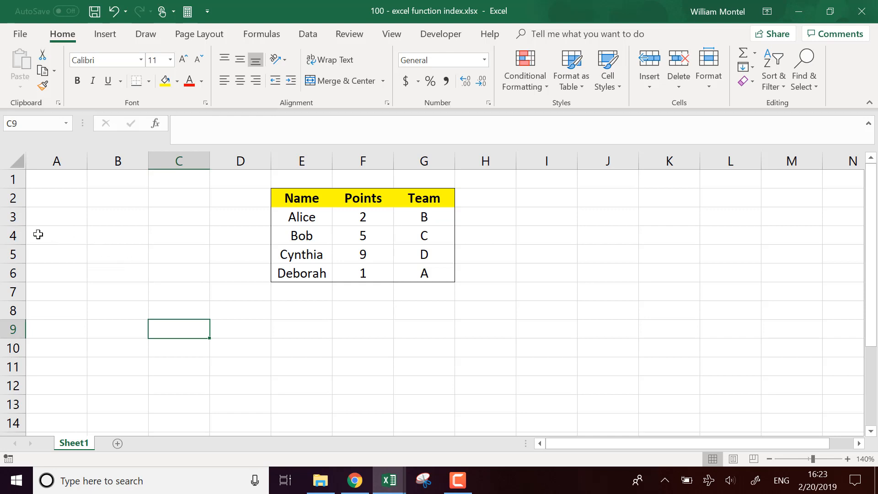
pyautogui.moveTo(294, 237); pyautogui.dragTo(447, 232)
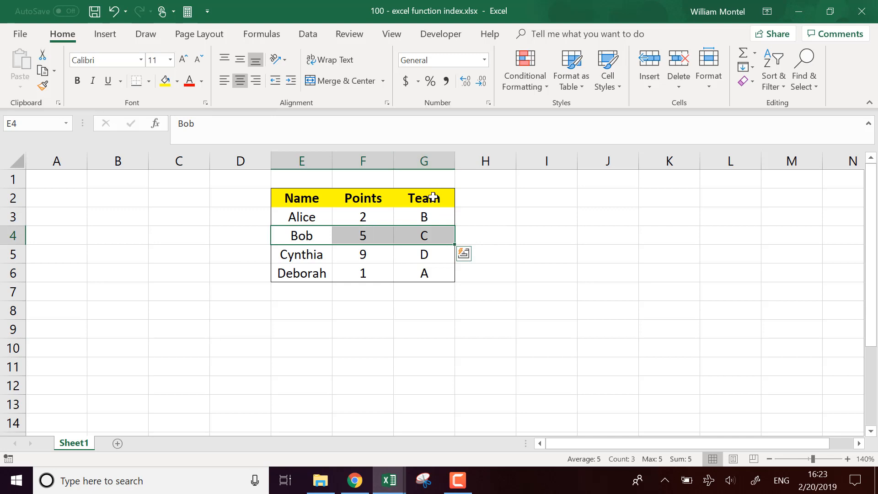
pyautogui.click(433, 157)
pyautogui.click(427, 235)
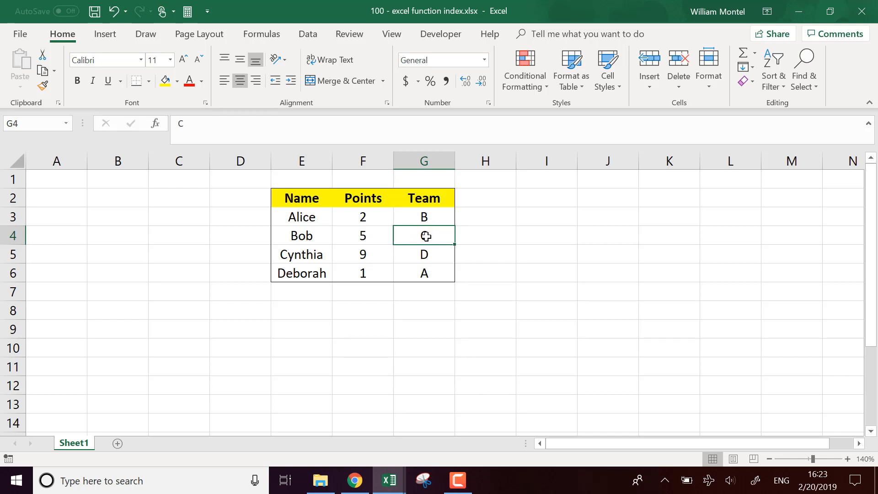
# - Enter the row and column pair 2,3 as a label in cell B9
pyautogui.click(134, 328)
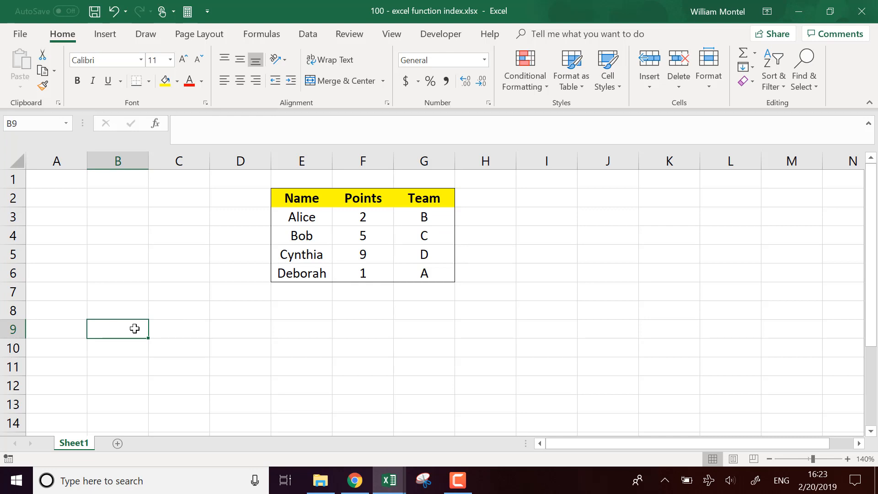
pyautogui.write('2,3')
pyautogui.press('Return')
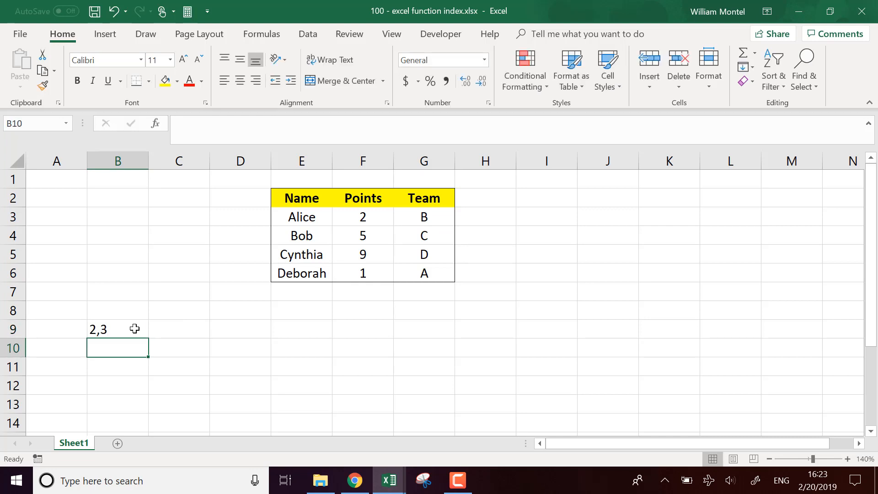
# - Enter the formula =INDEX(E2:G6,2,3) in cell C9 beside the 2,3 label
pyautogui.press('Up')
pyautogui.press('Right')
pyautogui.write('=ind')
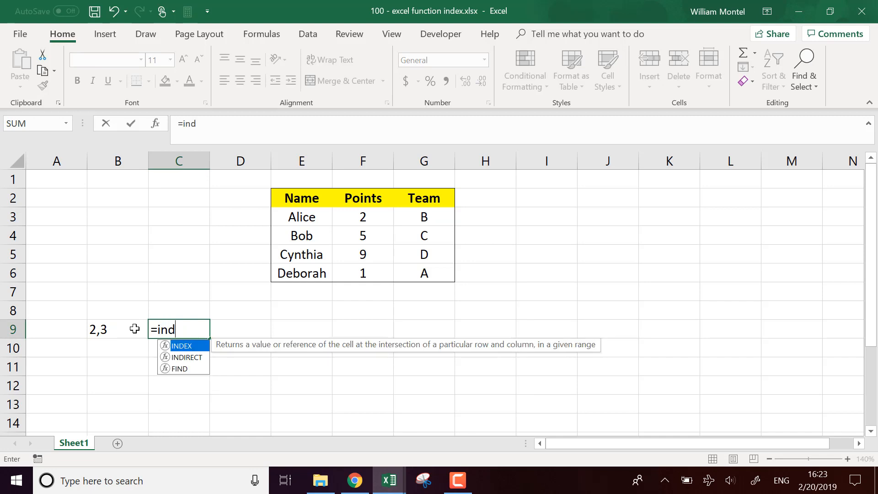
pyautogui.write('ex(')
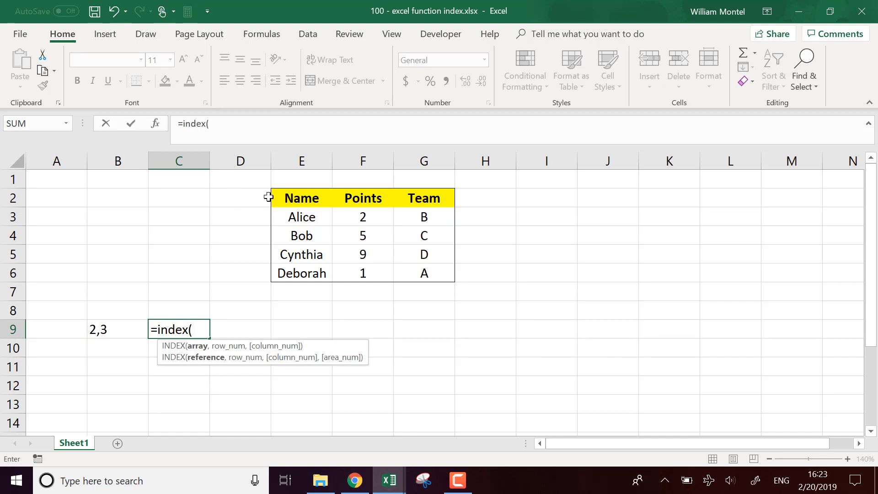
pyautogui.moveTo(284, 194); pyautogui.dragTo(416, 270)
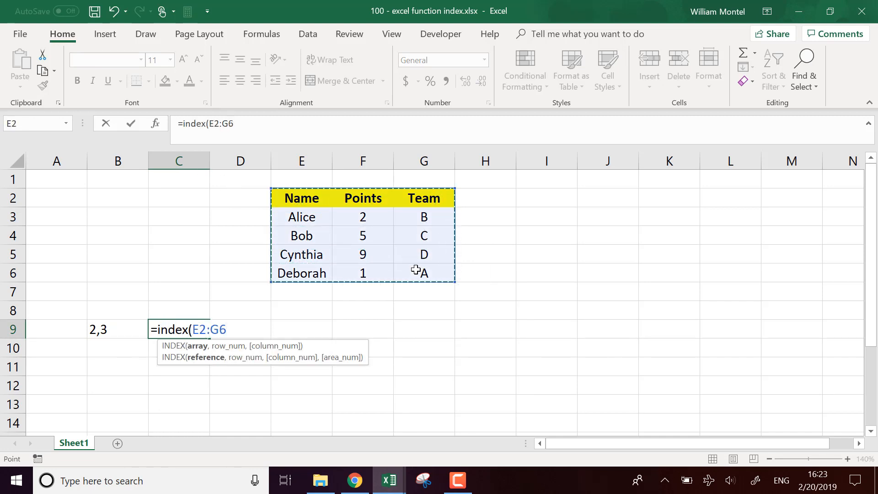
pyautogui.write(',2')
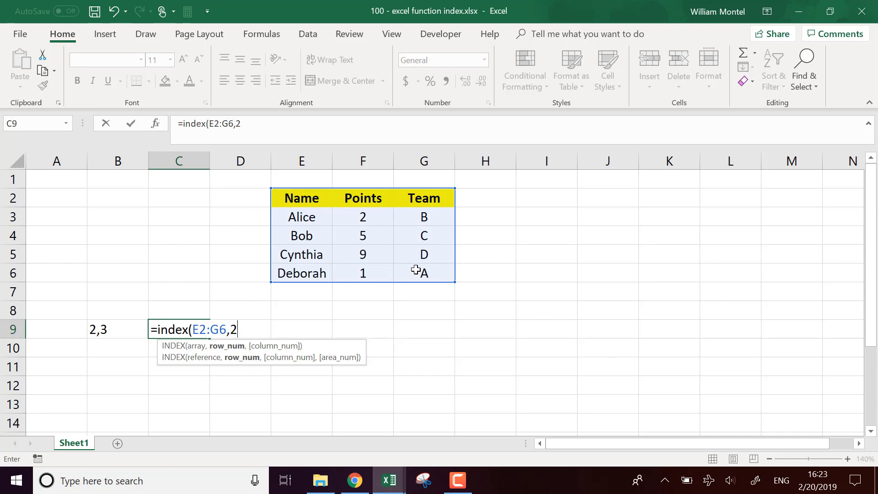
pyautogui.write(',')
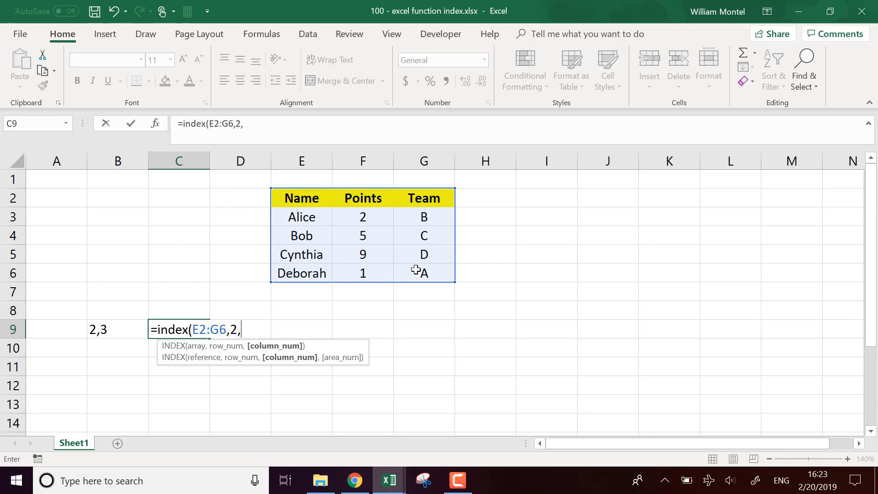
pyautogui.write('3)')
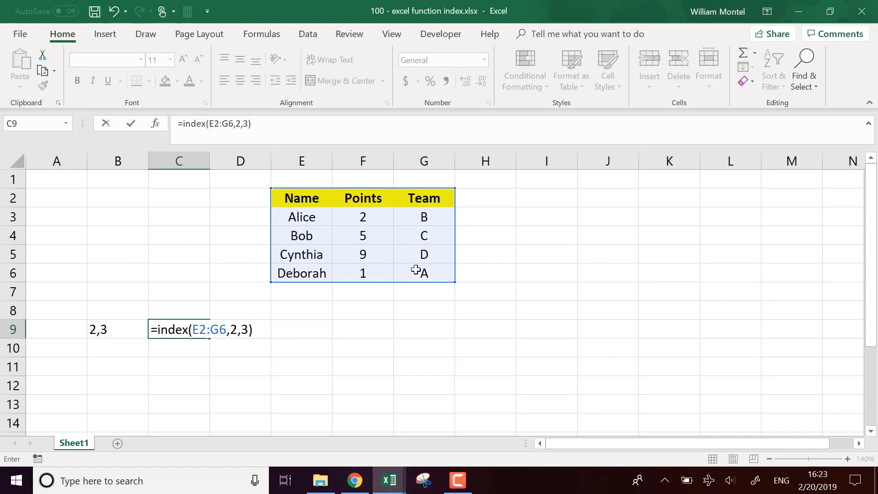
pyautogui.press('Return')
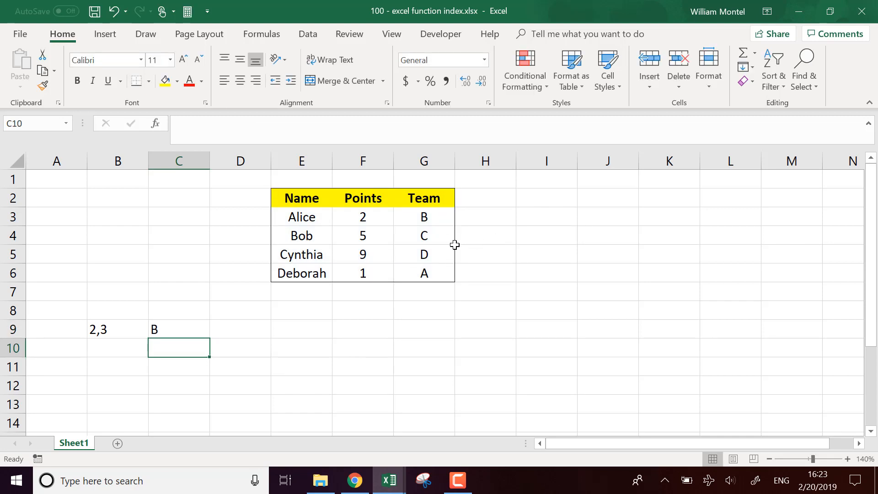
# - Examine the INDEX formula in C9 against the table range E2:G6 and its first two data rows
pyautogui.click(178, 327)
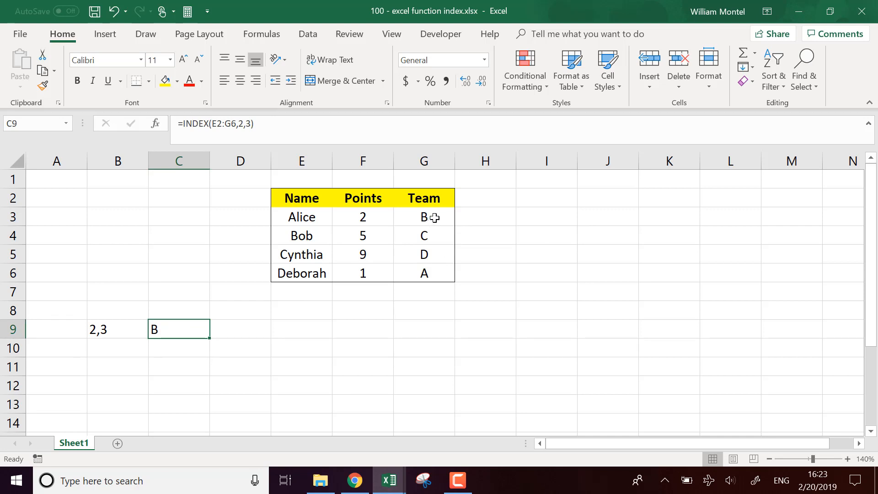
pyautogui.moveTo(289, 197); pyautogui.dragTo(445, 278)
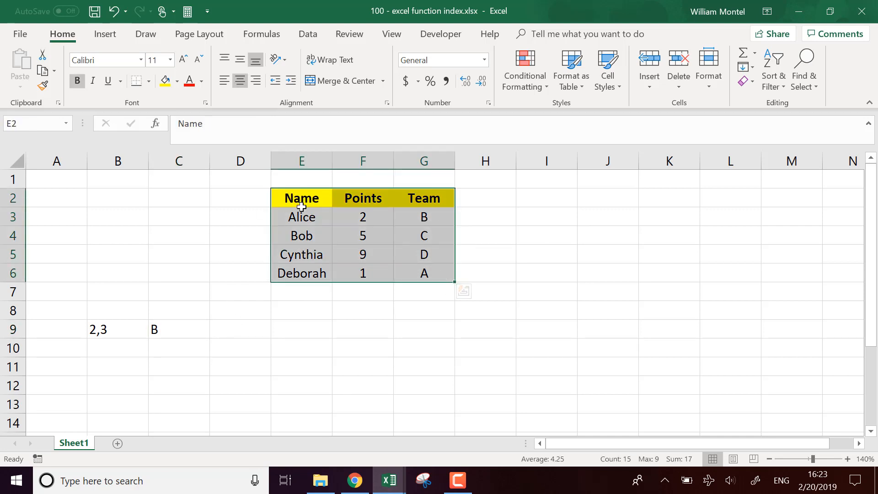
pyautogui.click(174, 327)
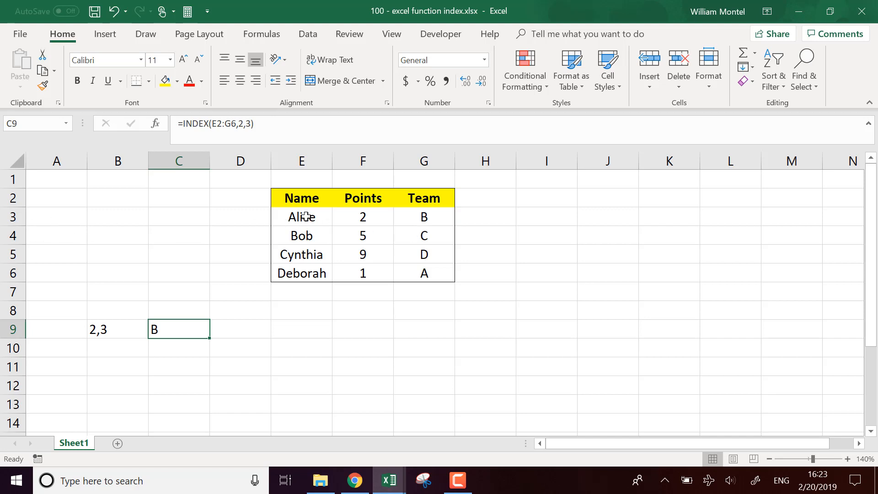
pyautogui.moveTo(297, 222); pyautogui.dragTo(414, 218)
pyautogui.click(199, 327)
pyautogui.click(318, 238)
pyautogui.moveTo(318, 238); pyautogui.dragTo(431, 234)
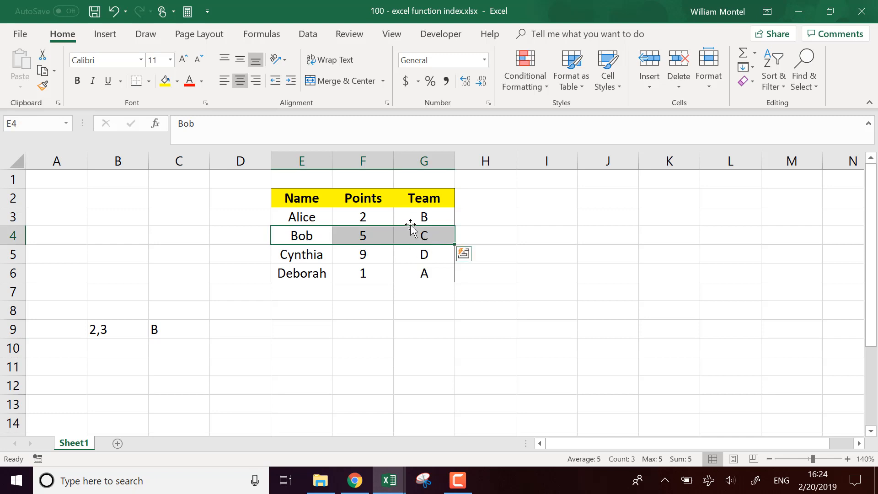
# - Change the row argument of the INDEX formula in C9 to 2+1 to skip the header row
pyautogui.click(187, 334)
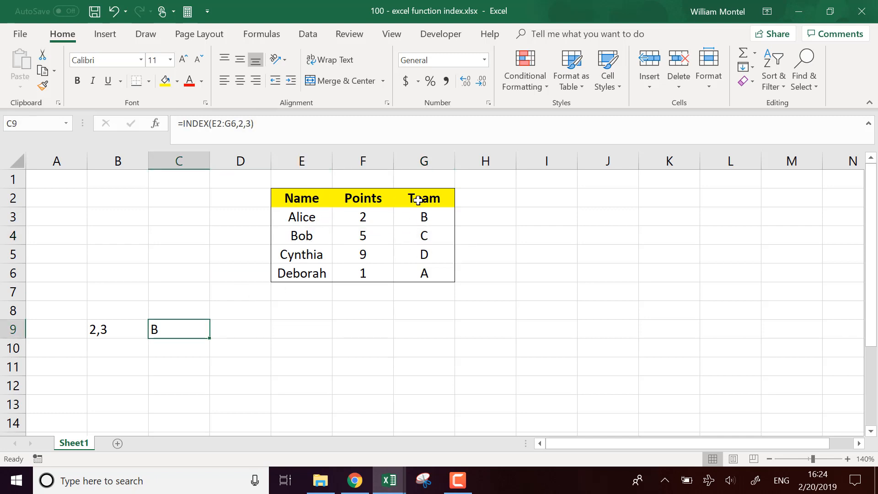
pyautogui.click(243, 125)
pyautogui.write('+1')
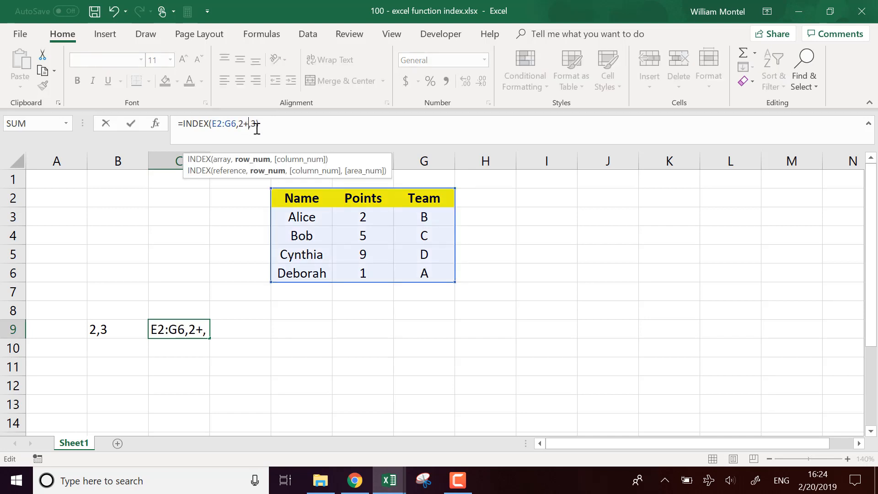
pyautogui.press('Return')
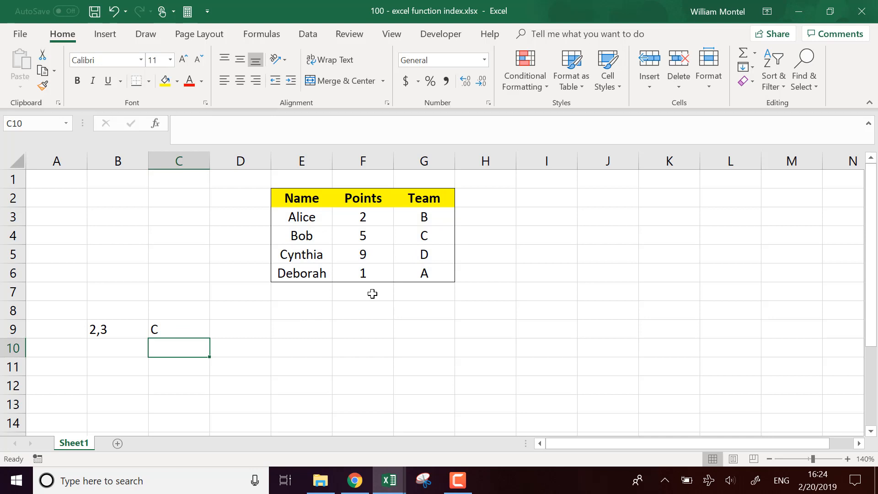
# - Remove the +1 from the row argument of the formula in C9 and add it back
pyautogui.click(426, 234)
pyautogui.click(182, 328)
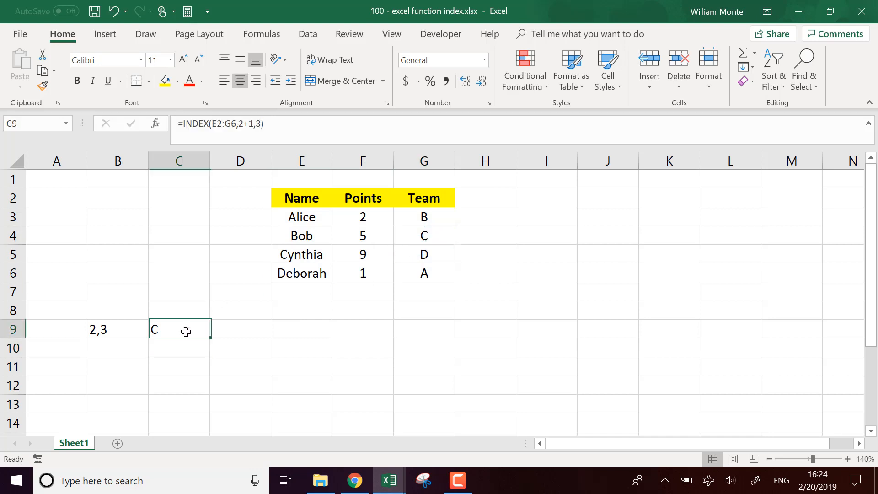
pyautogui.click(260, 124)
pyautogui.click(253, 126)
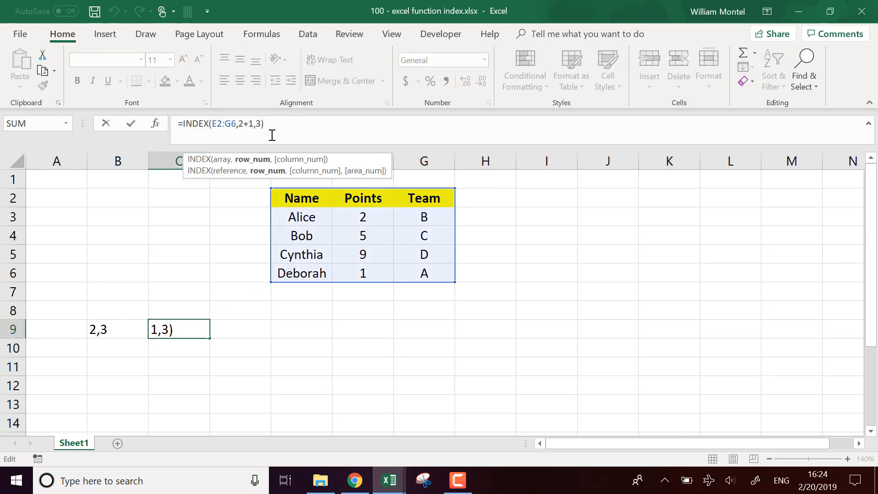
pyautogui.press('BackSpace')
pyautogui.press('Delete')
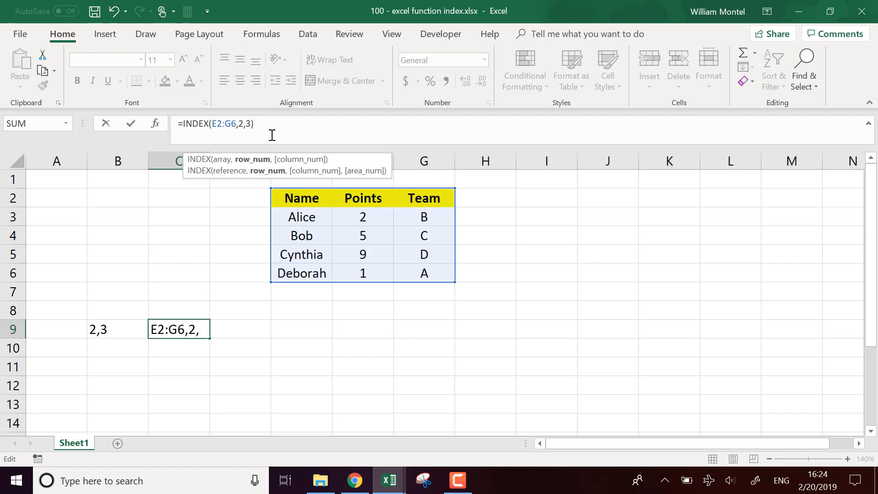
pyautogui.write('+1')
pyautogui.press('Return')
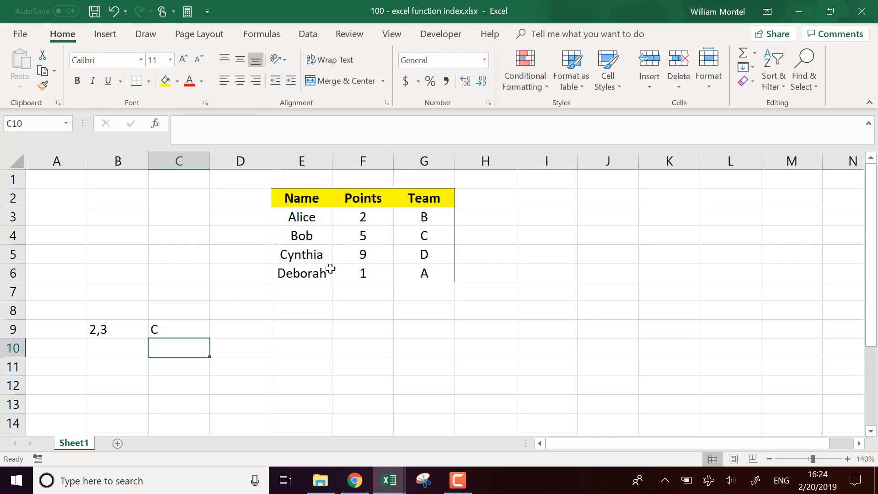
# - Examine how the formula in C9 counts rows and columns, using the whole table, its Name column and the cell E5
pyautogui.click(189, 326)
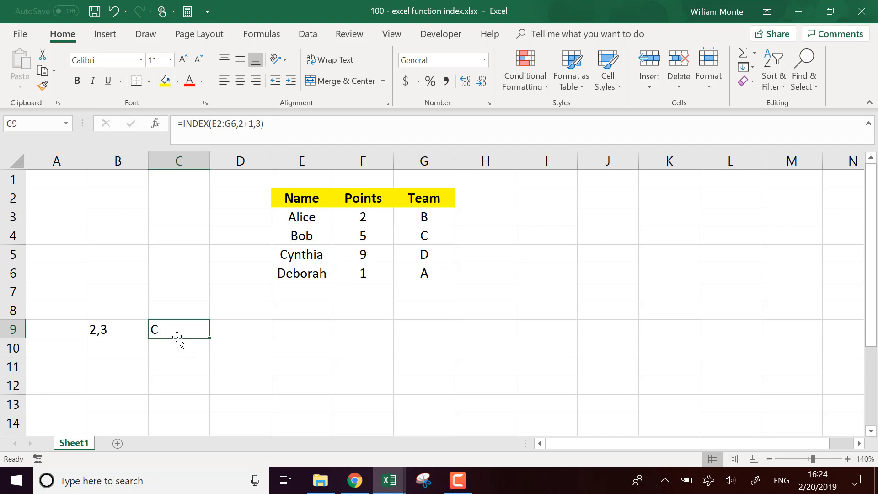
pyautogui.moveTo(307, 197); pyautogui.dragTo(420, 271)
pyautogui.moveTo(300, 197); pyautogui.dragTo(291, 275)
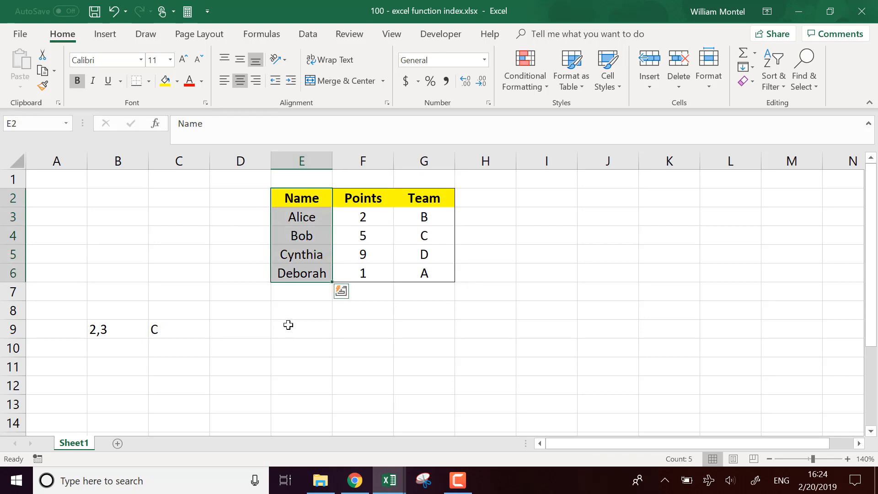
pyautogui.click(318, 198)
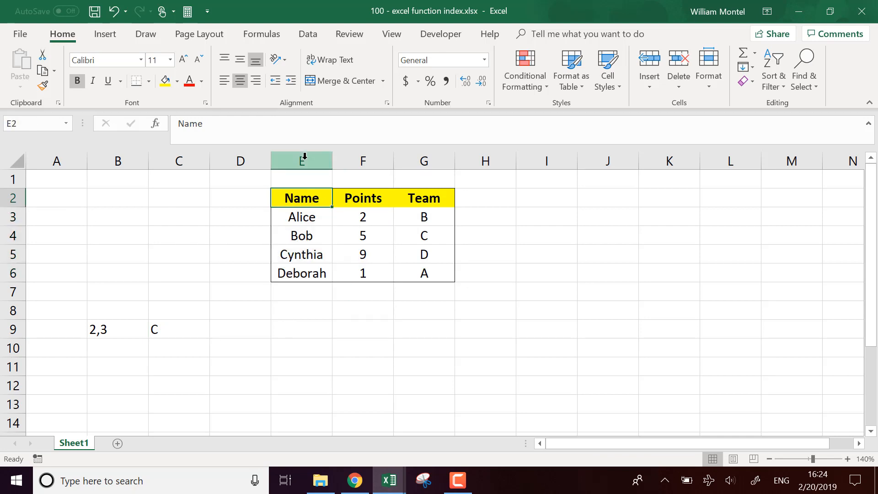
pyautogui.click(135, 349)
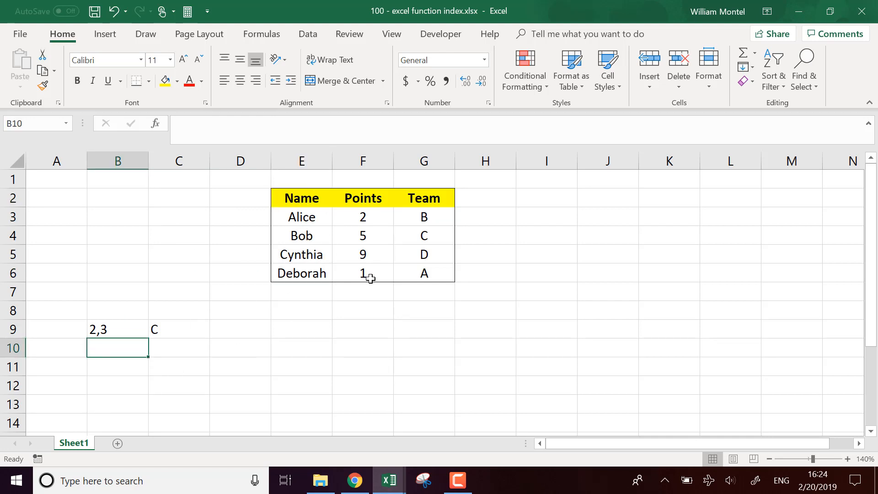
pyautogui.click(320, 255)
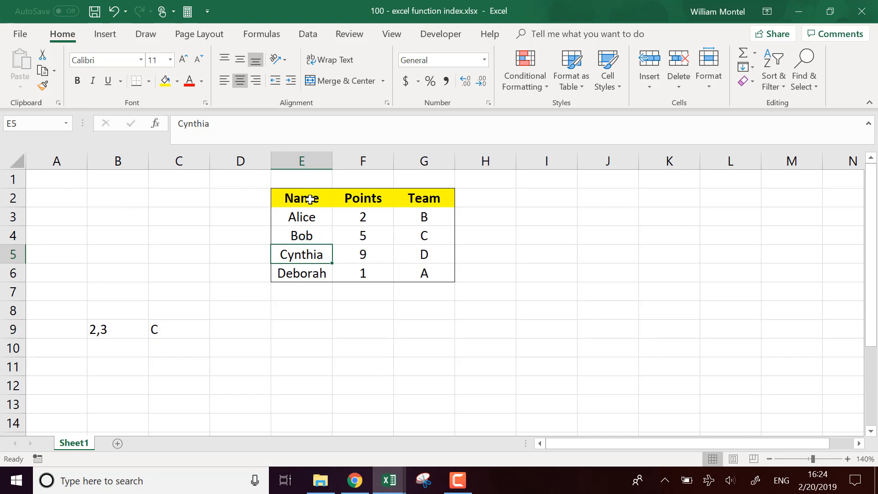
pyautogui.click(131, 352)
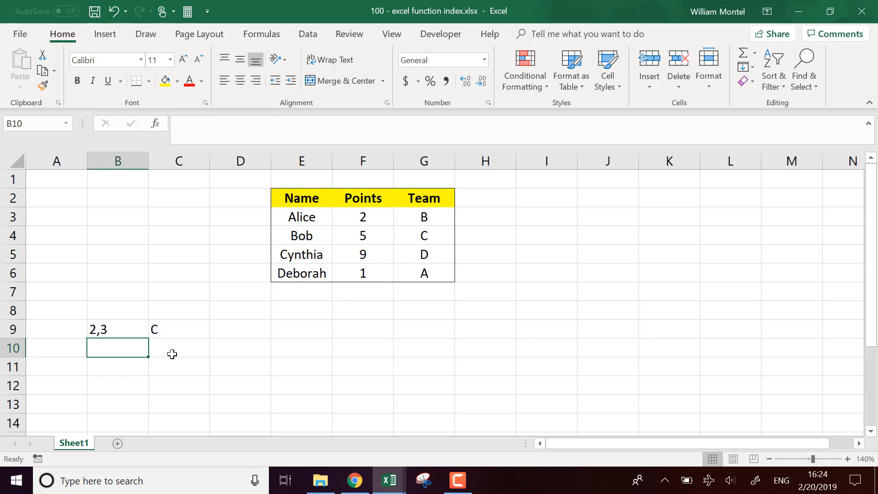
pyautogui.click(322, 255)
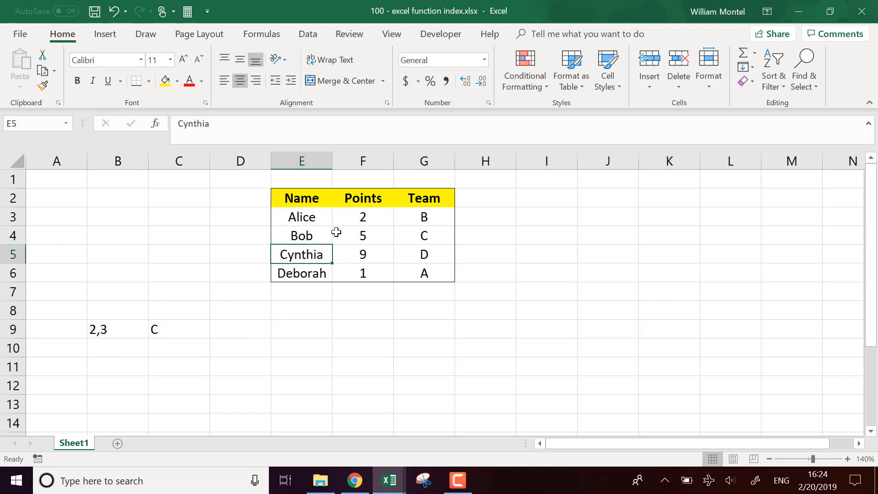
pyautogui.click(195, 334)
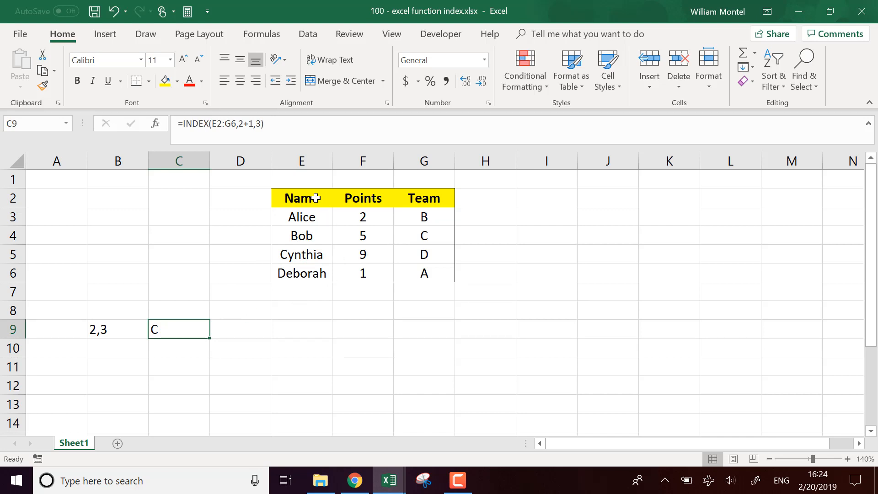
pyautogui.moveTo(310, 177); pyautogui.dragTo(301, 288)
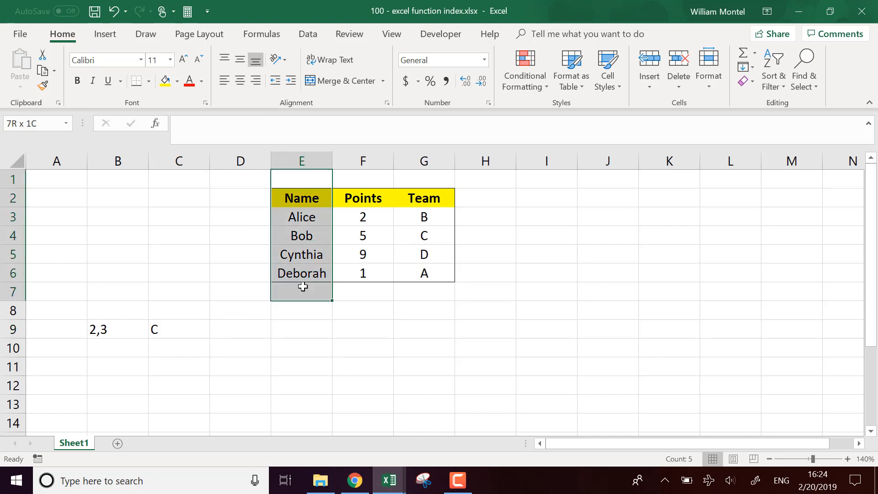
pyautogui.click(186, 348)
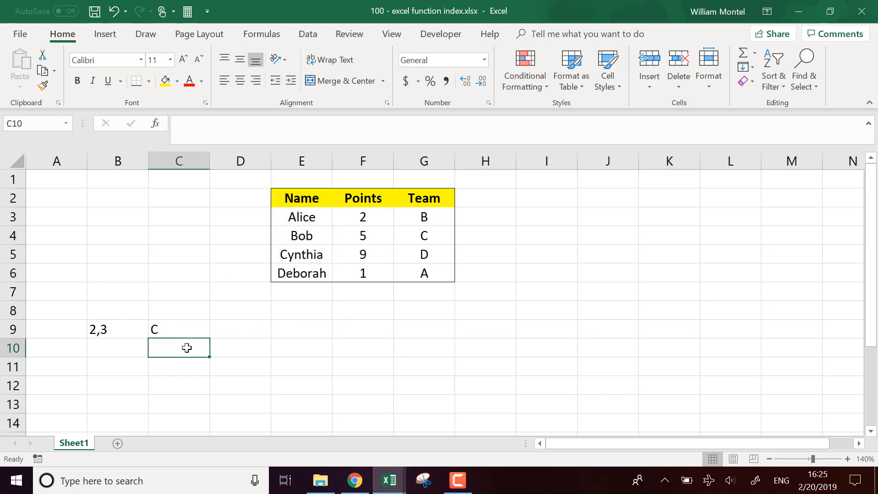
# - Enter the label "4th name" in B10
pyautogui.click(135, 351)
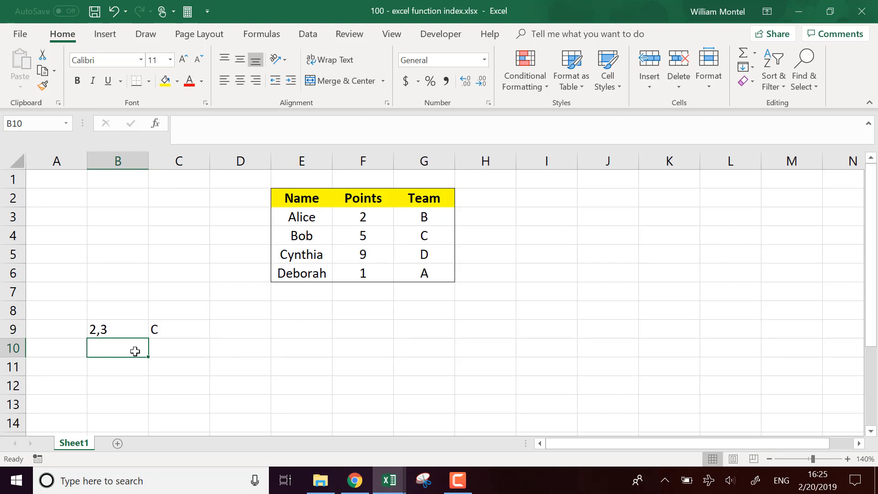
pyautogui.write('4')
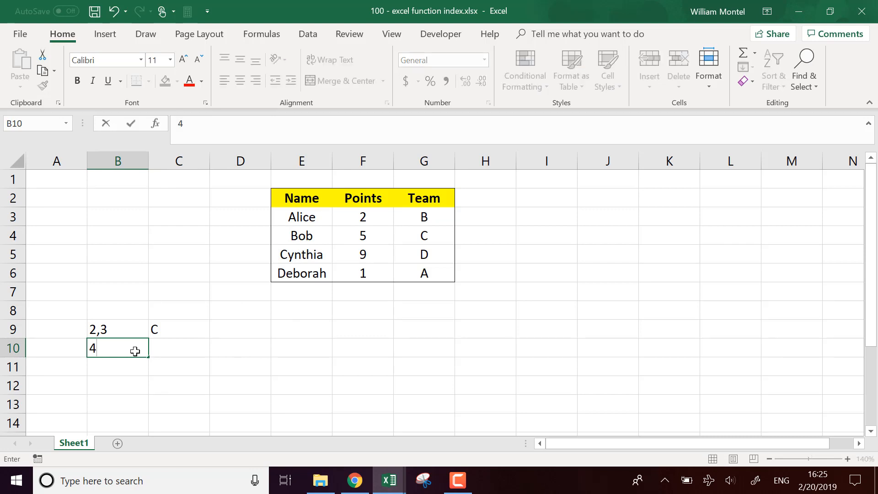
pyautogui.write('th name')
pyautogui.press('Return')
# - Enter an INDEX formula in C10 that returns row 4 of the Name column range E2:E6
pyautogui.press('Up')
pyautogui.press('Right')
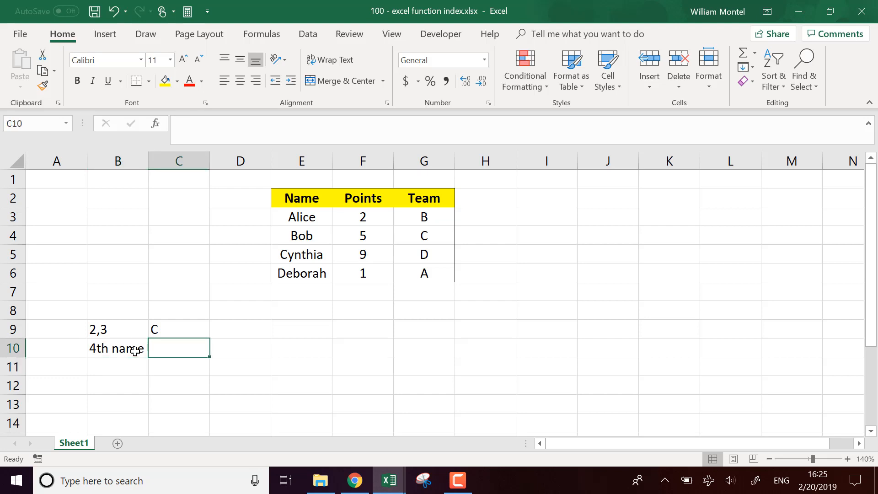
pyautogui.write('=index(')
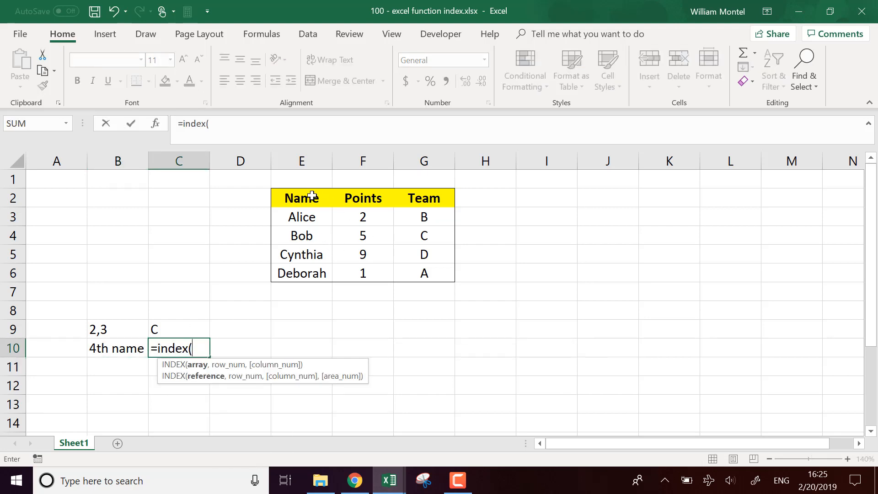
pyautogui.moveTo(312, 195); pyautogui.dragTo(316, 274)
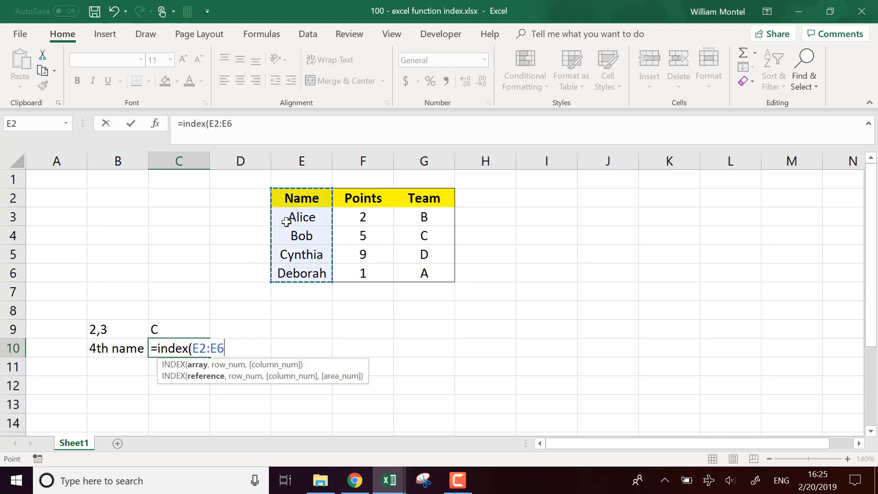
pyautogui.write(',')
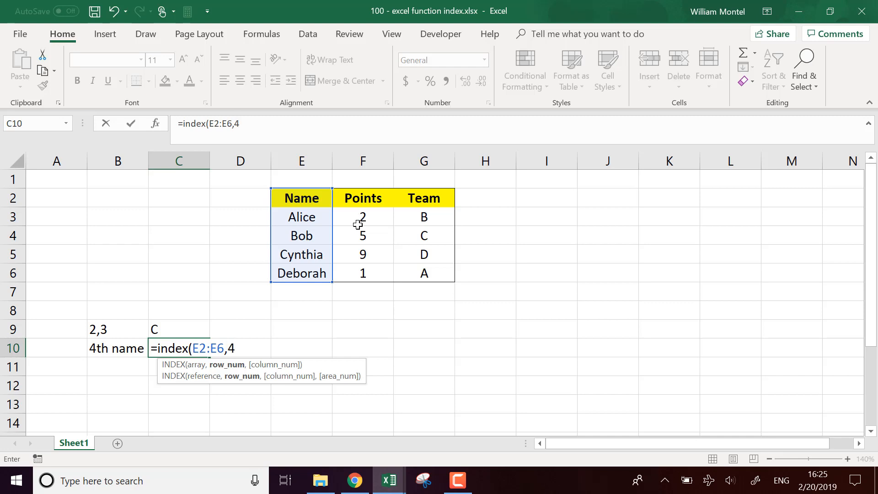
pyautogui.write('4)')
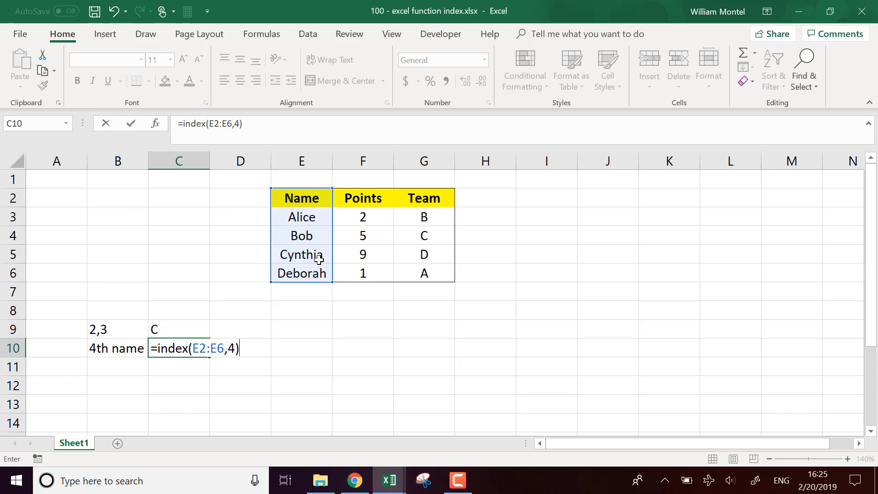
pyautogui.press('Return')
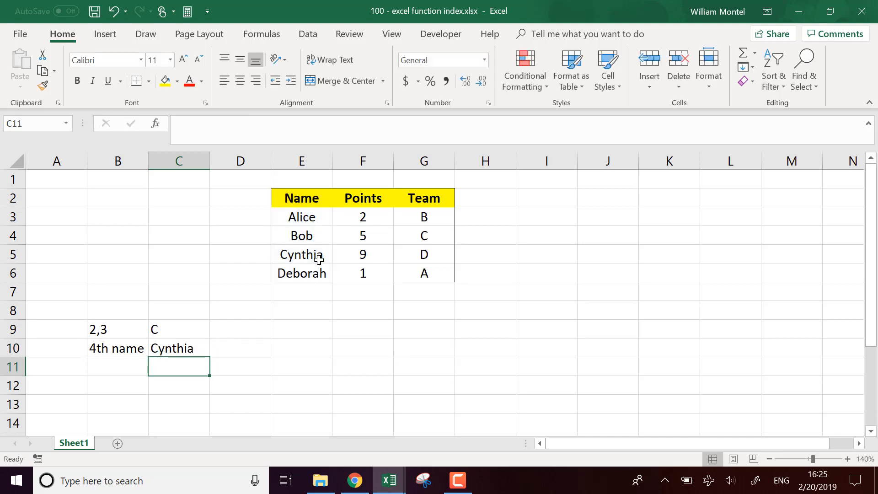
# - Review the INDEX formulas in C10 and C9 and the label in B9 against the table range E2:G6
pyautogui.click(205, 347)
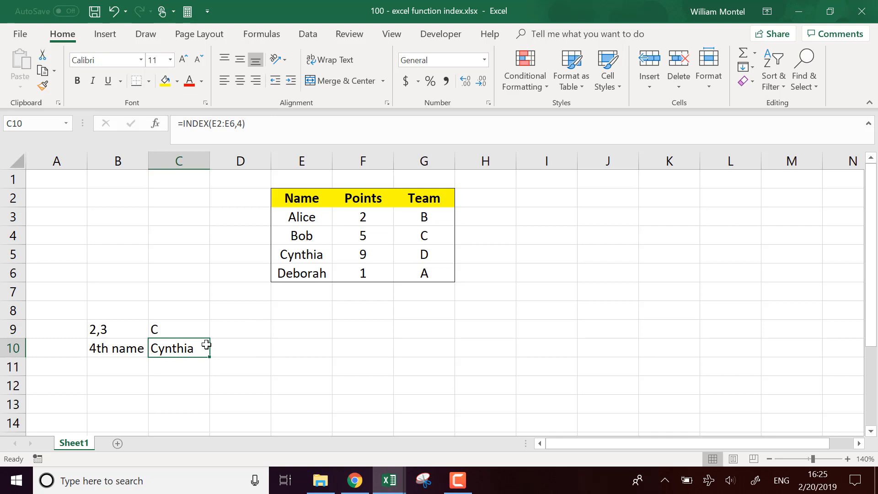
pyautogui.click(118, 336)
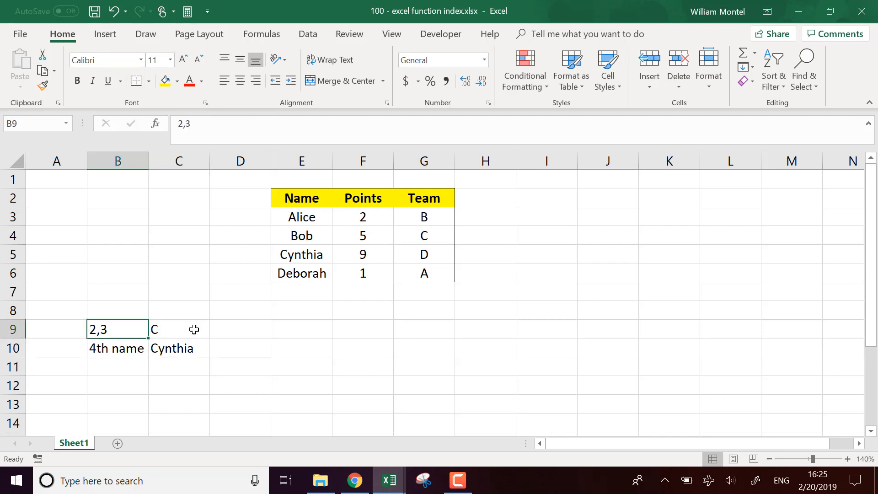
pyautogui.click(297, 200)
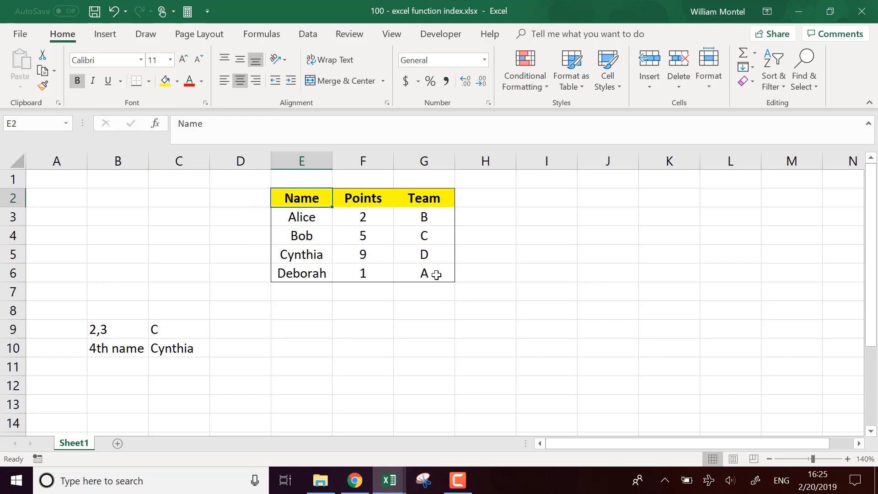
pyautogui.moveTo(437, 275); pyautogui.dragTo(303, 197)
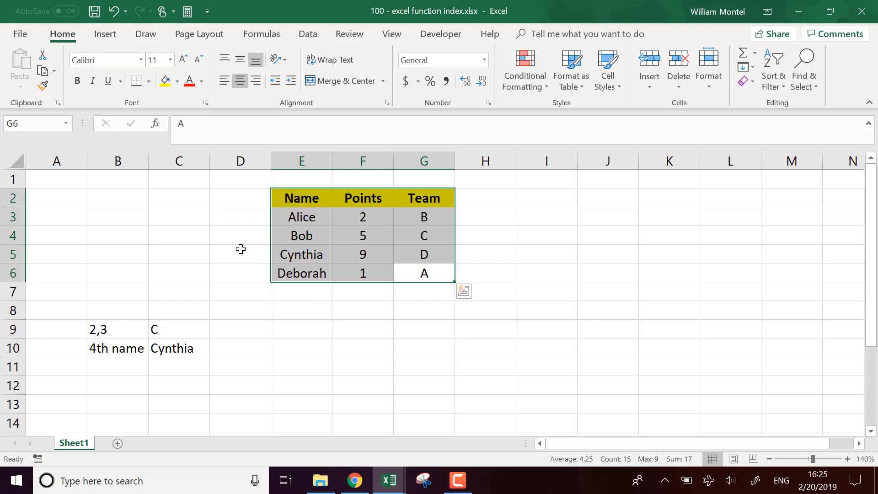
pyautogui.click(121, 331)
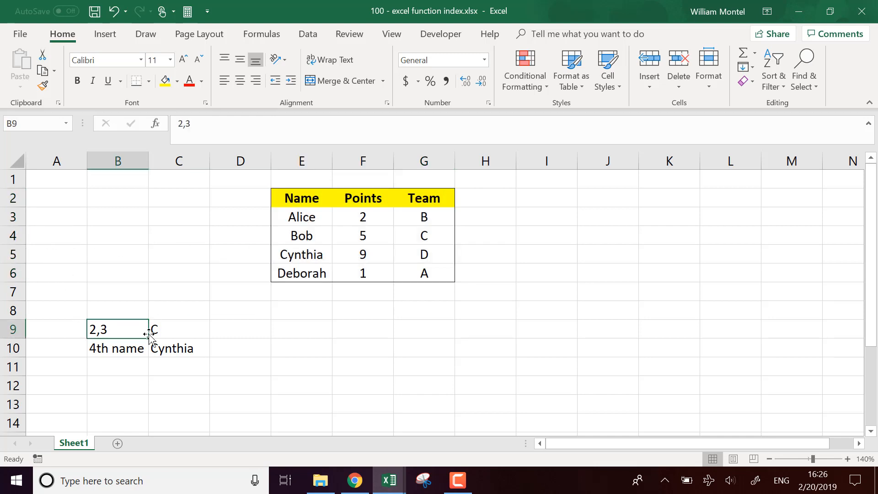
pyautogui.click(175, 331)
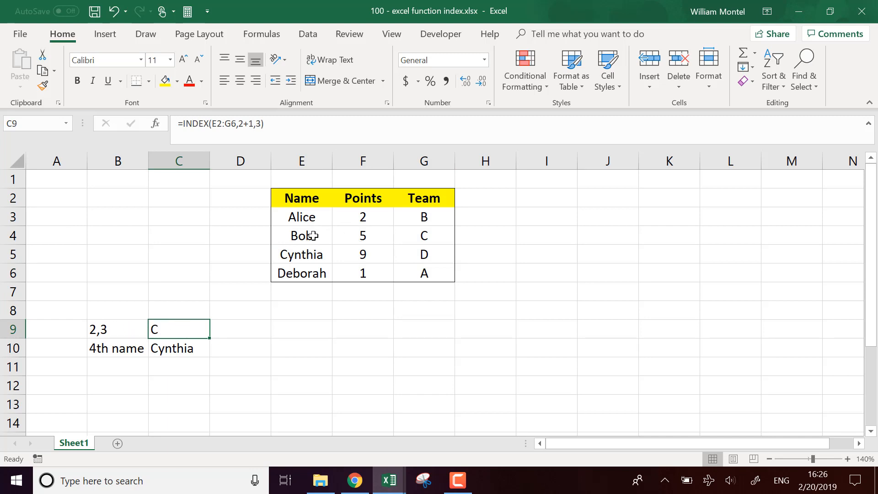
# - Examine how INDEX counts positions within the selected range, comparing the whole table, its row 4, the Team and Name columns and the worksheet columns
pyautogui.moveTo(307, 198); pyautogui.dragTo(427, 275)
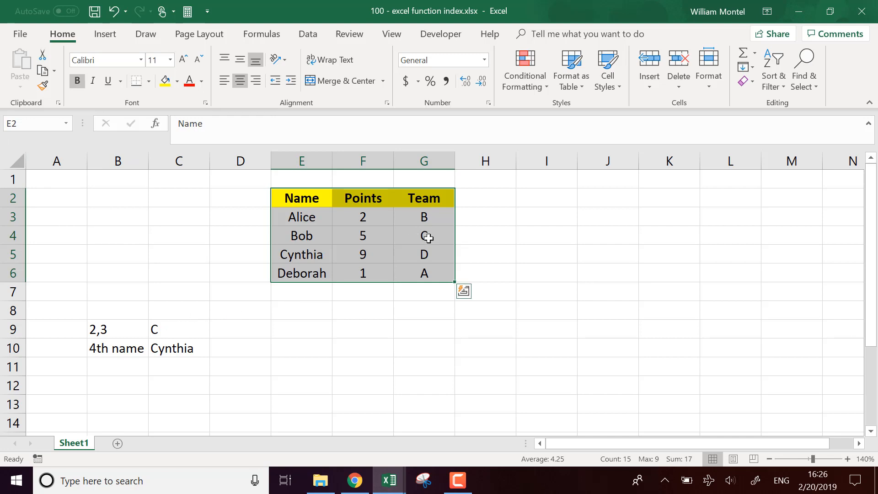
pyautogui.moveTo(427, 237); pyautogui.dragTo(295, 236)
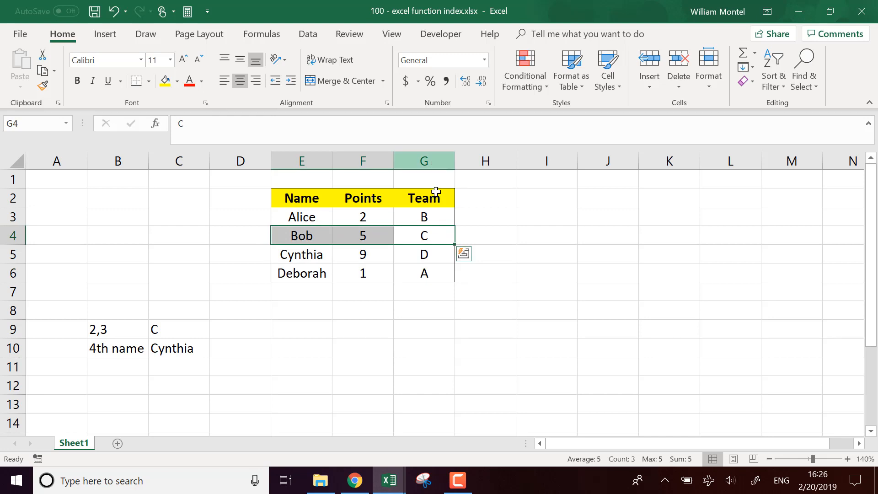
pyautogui.moveTo(427, 202); pyautogui.dragTo(424, 273)
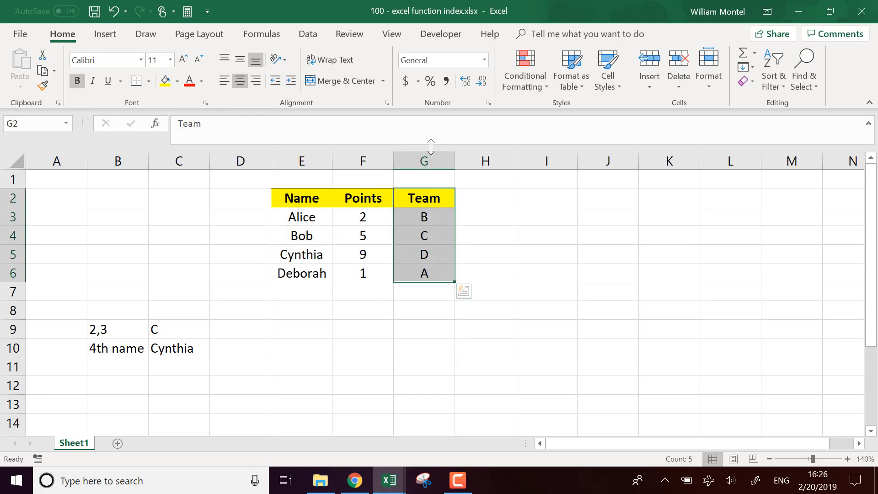
pyautogui.click(424, 160)
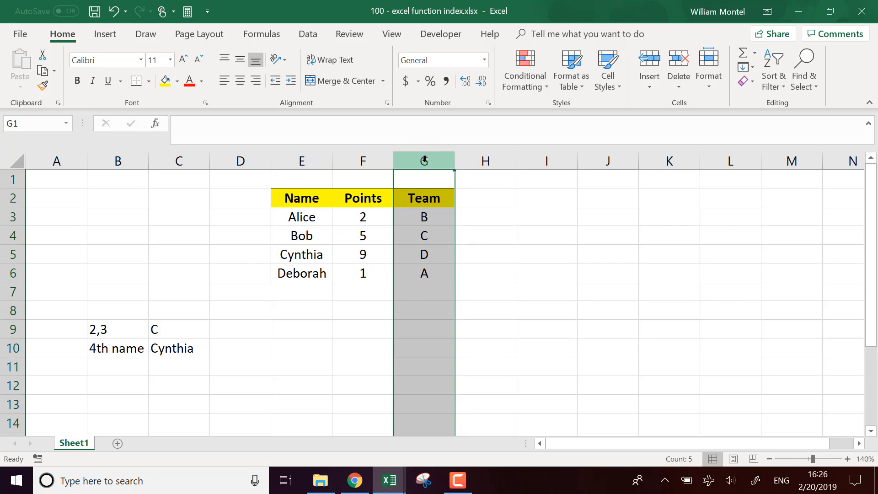
pyautogui.click(177, 161)
pyautogui.click(378, 297)
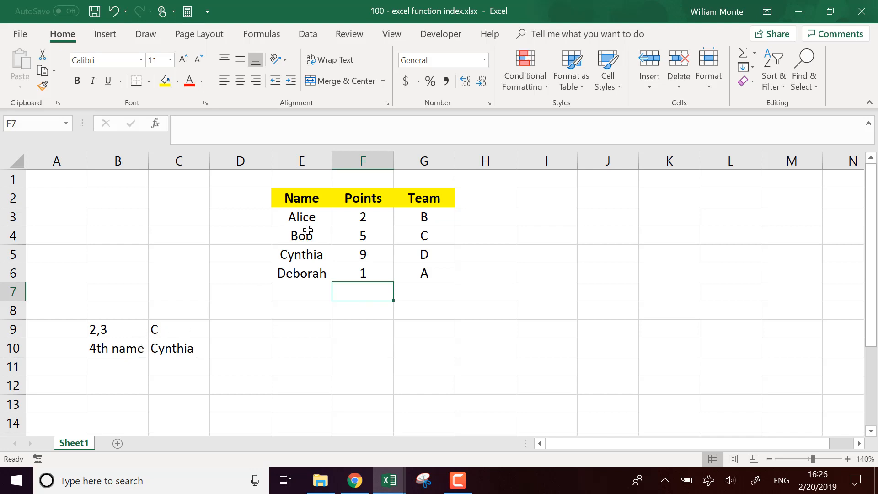
pyautogui.moveTo(302, 202); pyautogui.dragTo(424, 273)
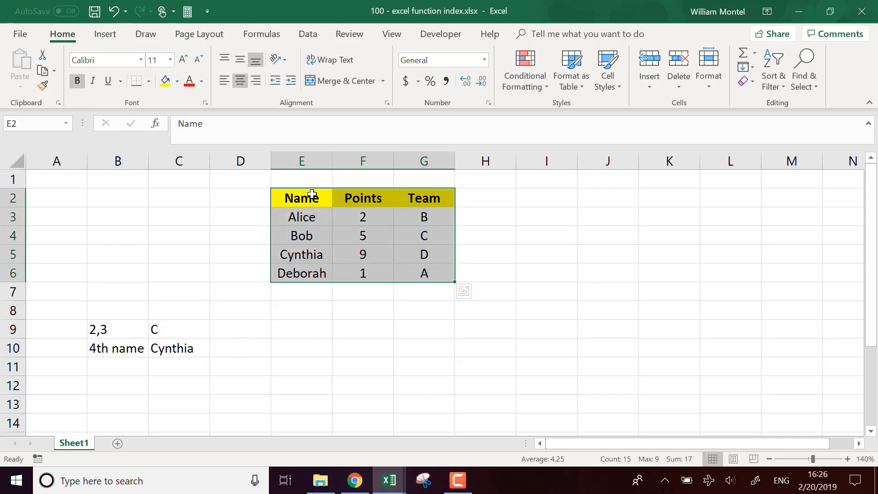
pyautogui.moveTo(310, 197); pyautogui.dragTo(299, 275)
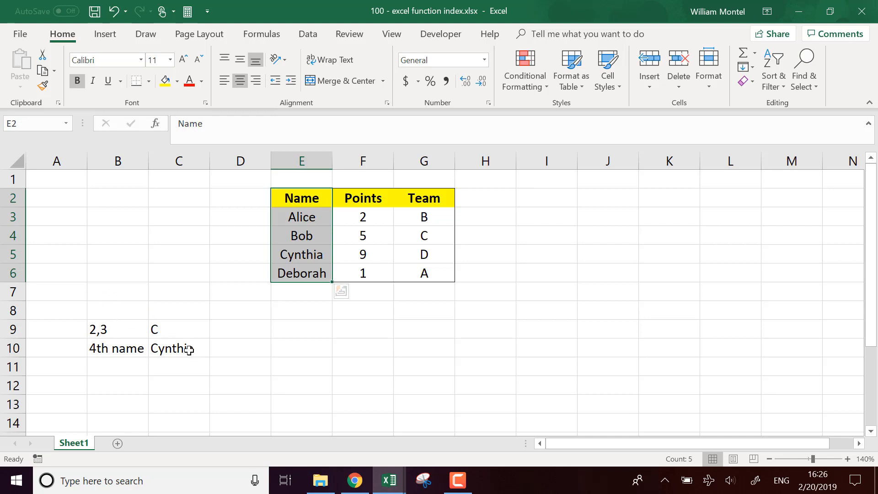
pyautogui.click(315, 368)
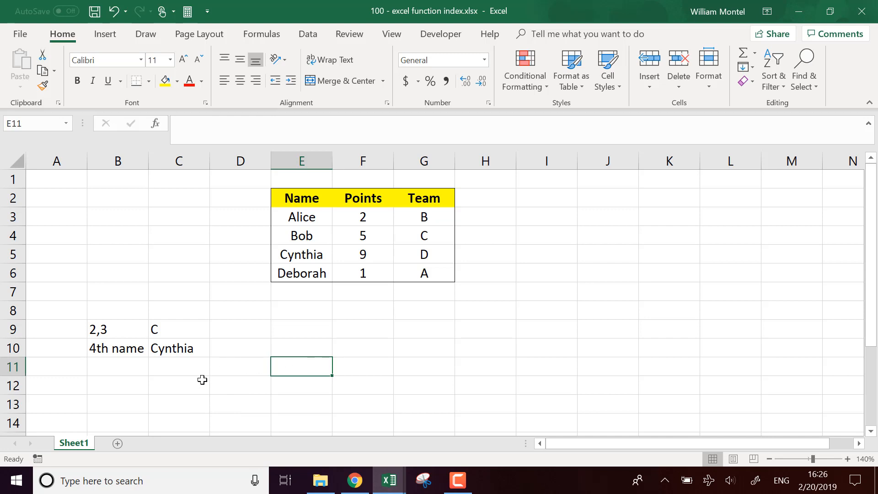
# - Label B12 as the team of the person listed in E4 and fit column B to its contents
pyautogui.click(133, 383)
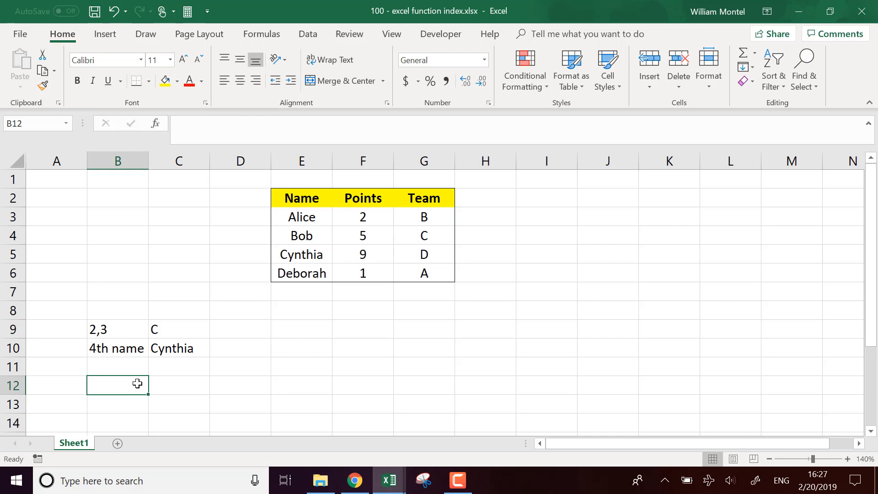
pyautogui.write('Bo')
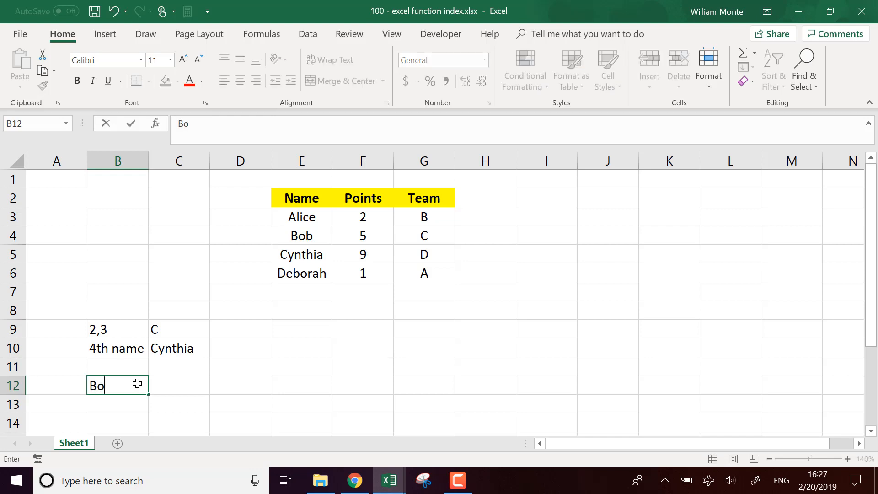
pyautogui.write("b's Team")
pyautogui.press('Tab')
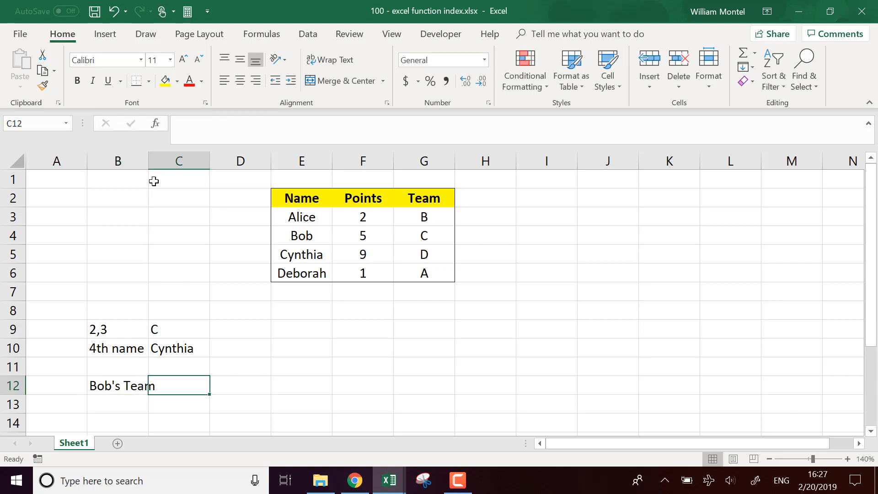
pyautogui.doubleClick(151, 165)
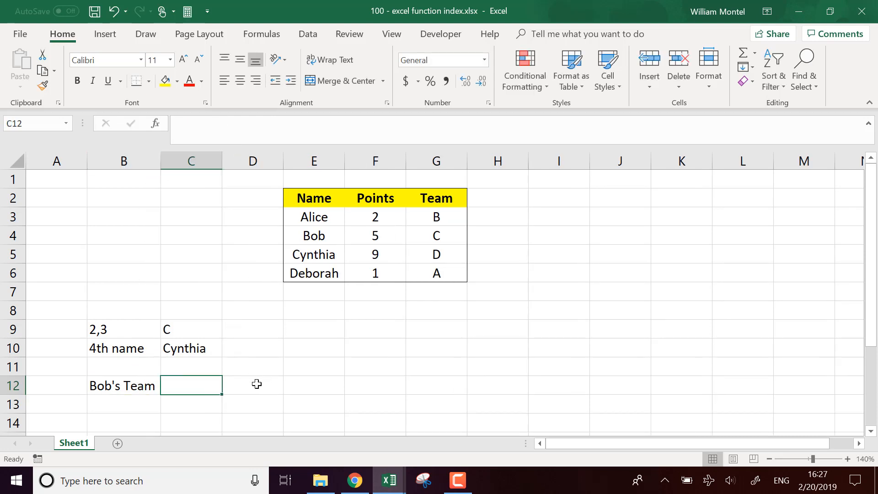
# - Begin an INDEX formula in C12 over E2:G6, using an exact MATCH (type 0) of the first name from E4 within E2:E6 as row argument
pyautogui.write('=index(')
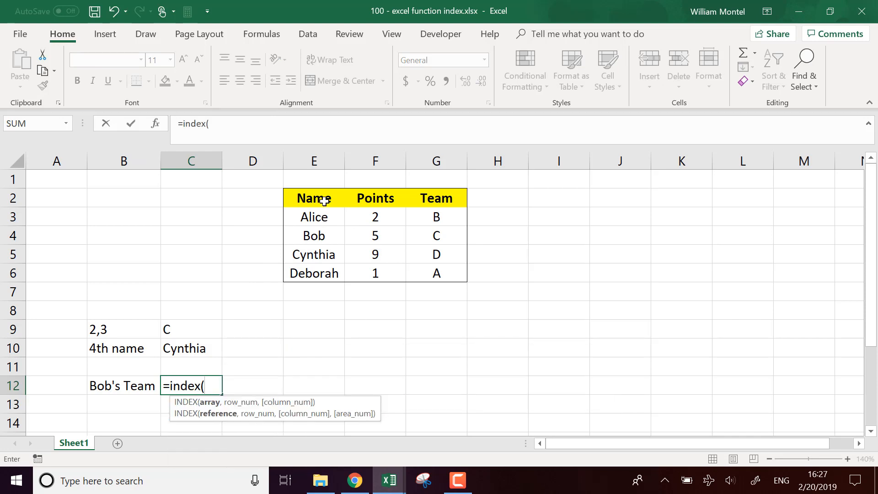
pyautogui.moveTo(320, 201); pyautogui.dragTo(440, 272)
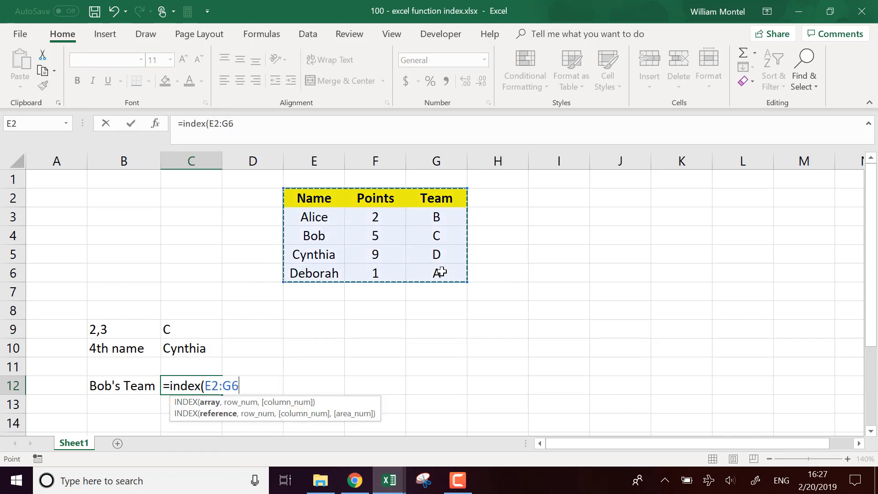
pyautogui.write(',')
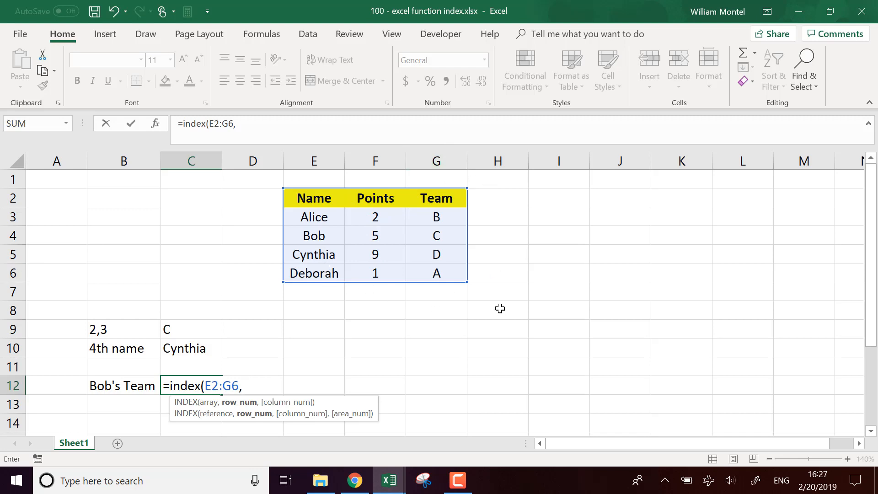
pyautogui.write('match(')
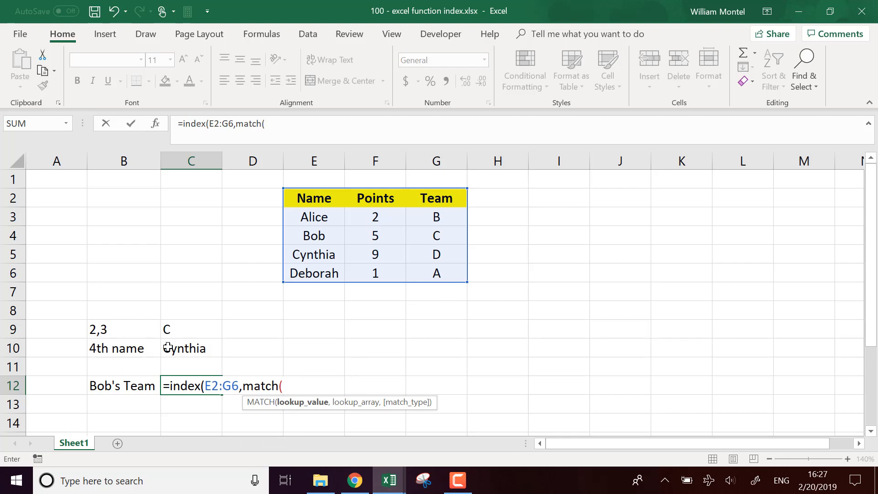
pyautogui.write('"Bob",')
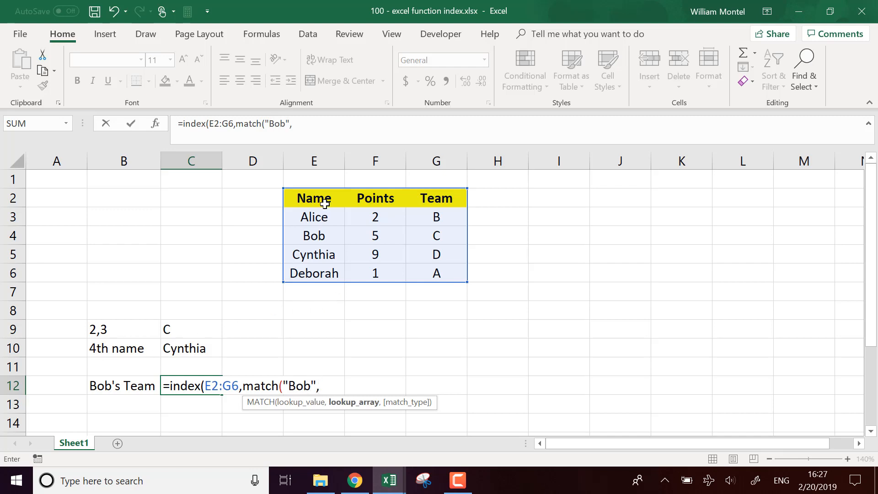
pyautogui.moveTo(322, 201); pyautogui.dragTo(304, 277)
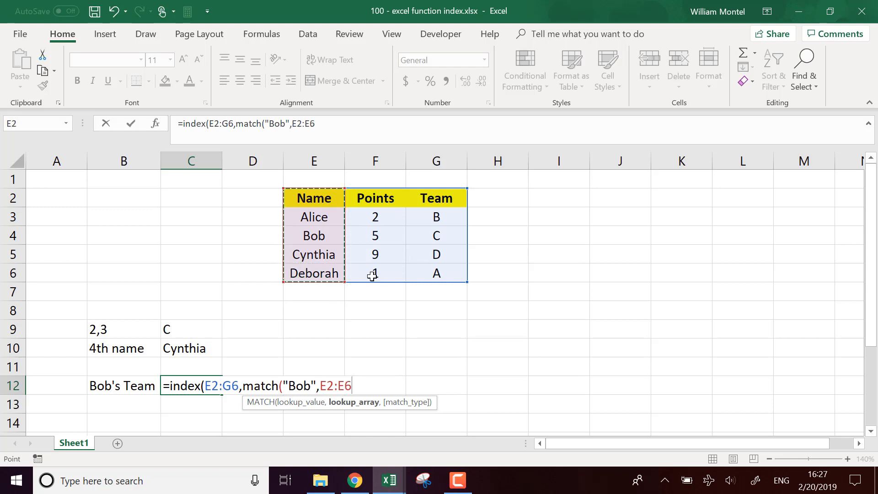
pyautogui.write(',0)')
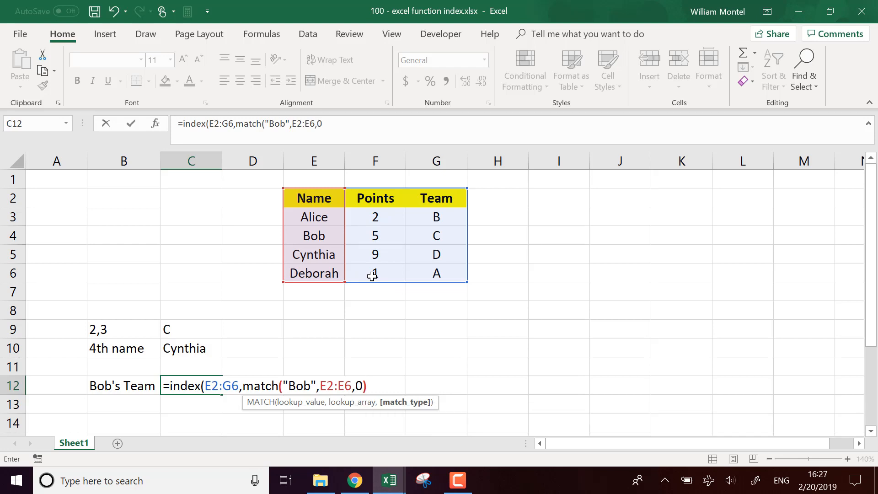
# - Complete the INDEX formula in C12 with an exact MATCH (type 0) of "Team" within headers E2:G2 as the column argument
pyautogui.write(',')
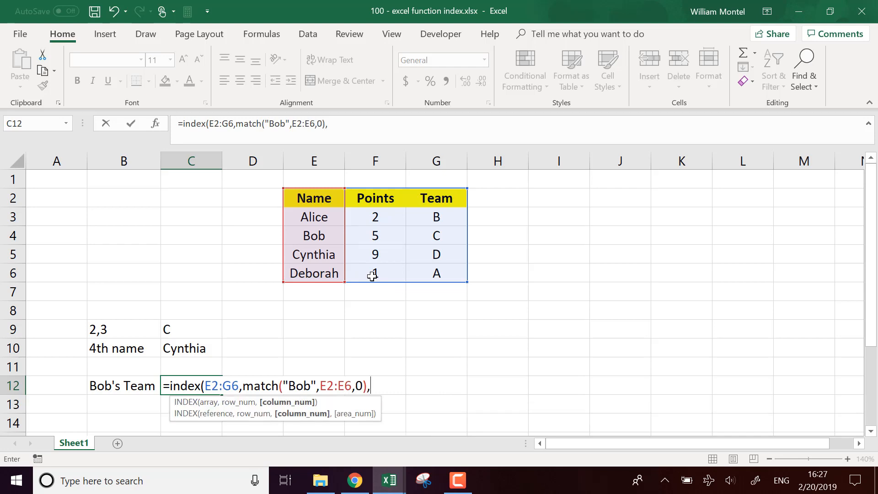
pyautogui.write('match(')
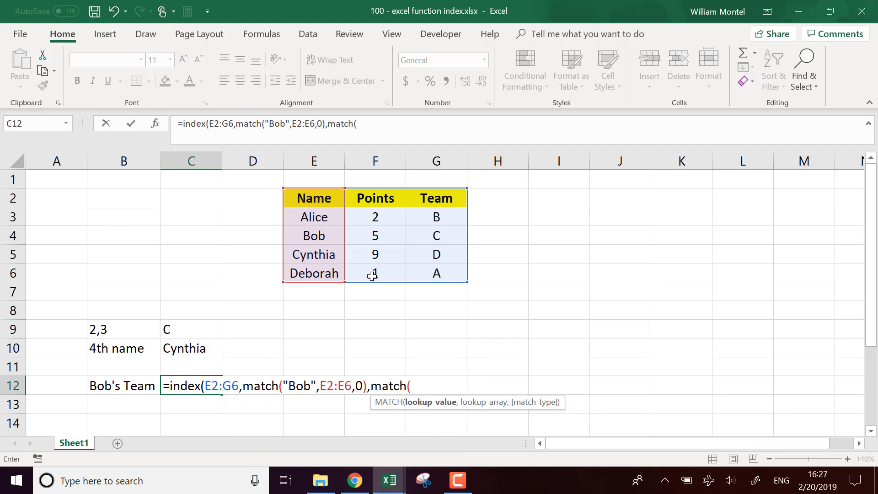
pyautogui.write('"Team",')
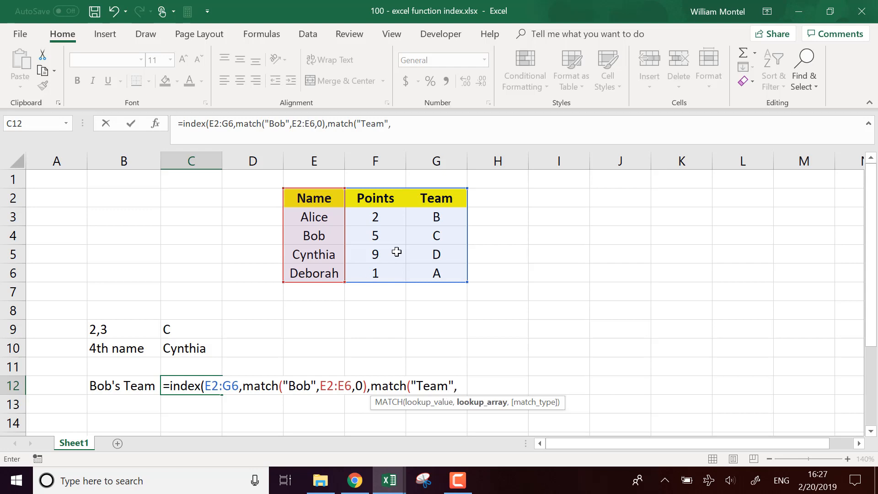
pyautogui.moveTo(334, 195); pyautogui.dragTo(428, 196)
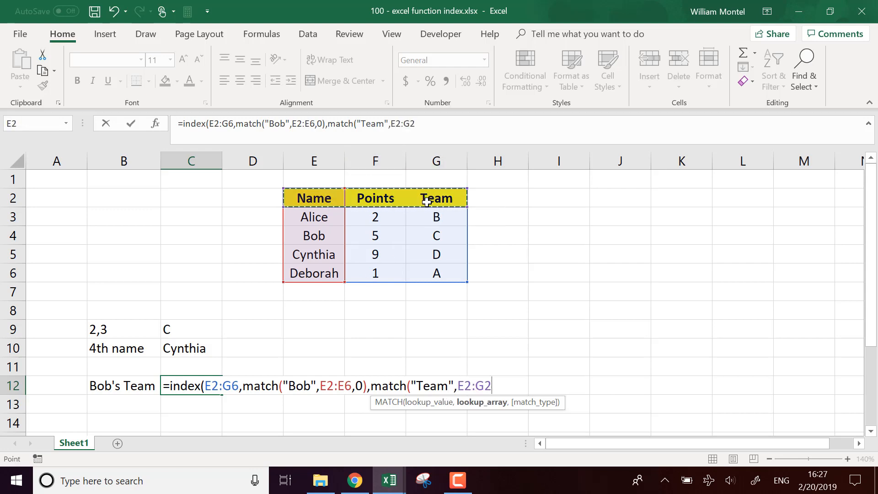
pyautogui.write(',0)')
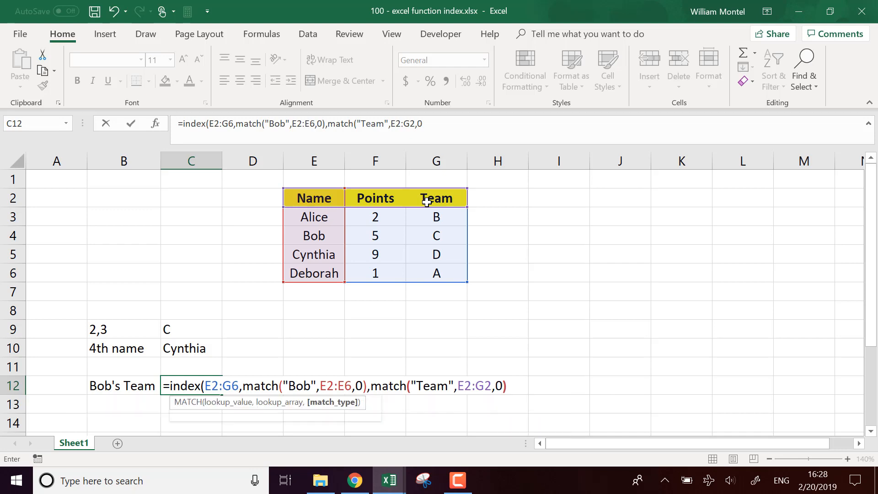
pyautogui.press('Return')
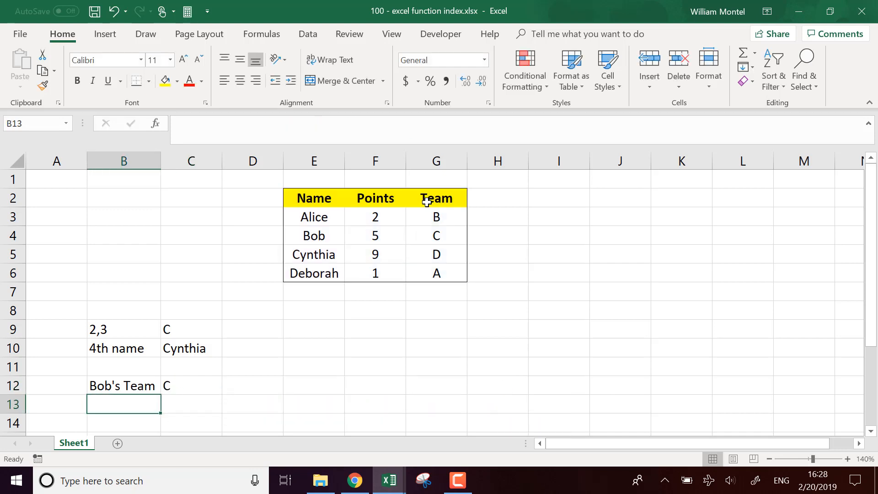
# - Check the result of the INDEX and MATCH formula in C12 against the table's team entry in G4
pyautogui.click(187, 385)
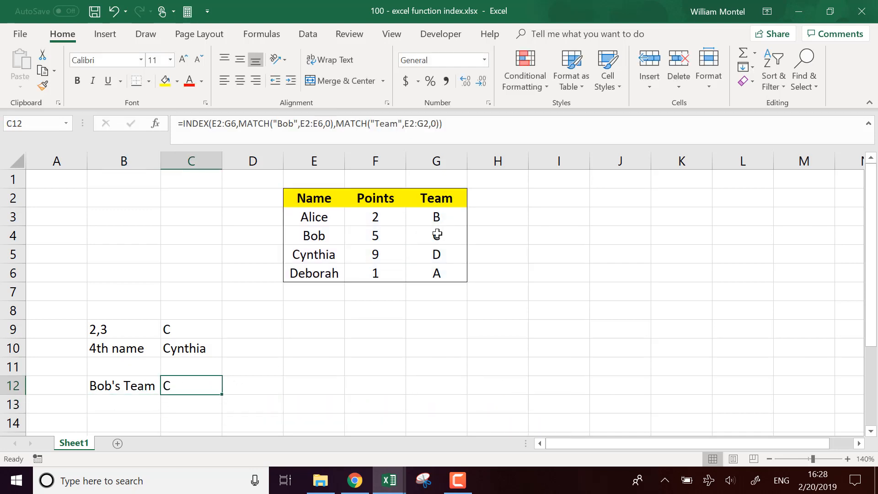
pyautogui.click(435, 234)
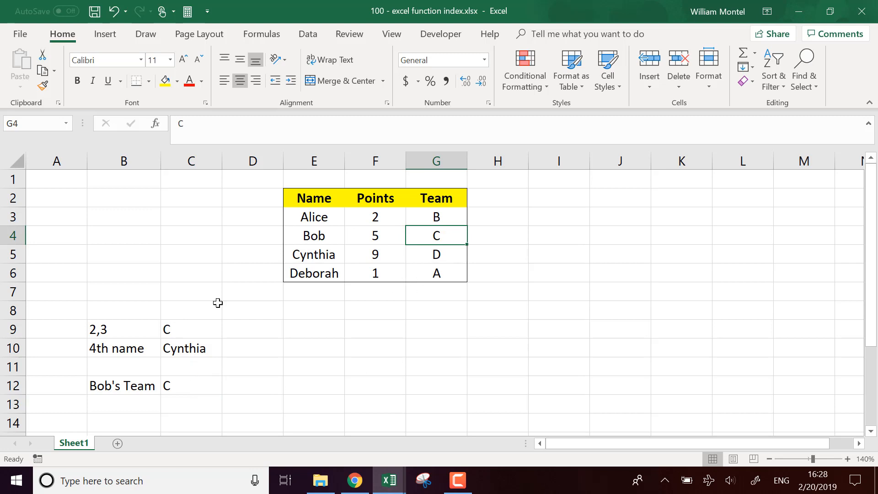
pyautogui.click(202, 388)
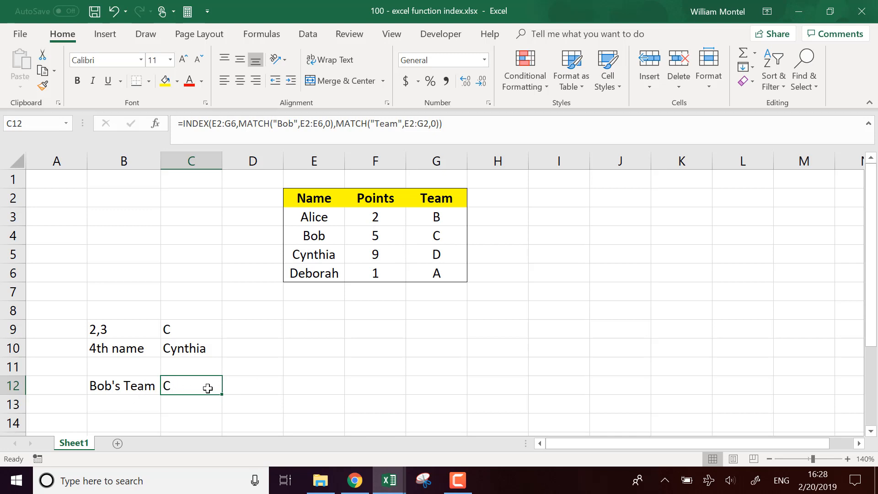
# - Examine the table range E2:G6 and the worksheet columns E to L, including column K, as an illustration of a wider lookup table
pyautogui.click(310, 200)
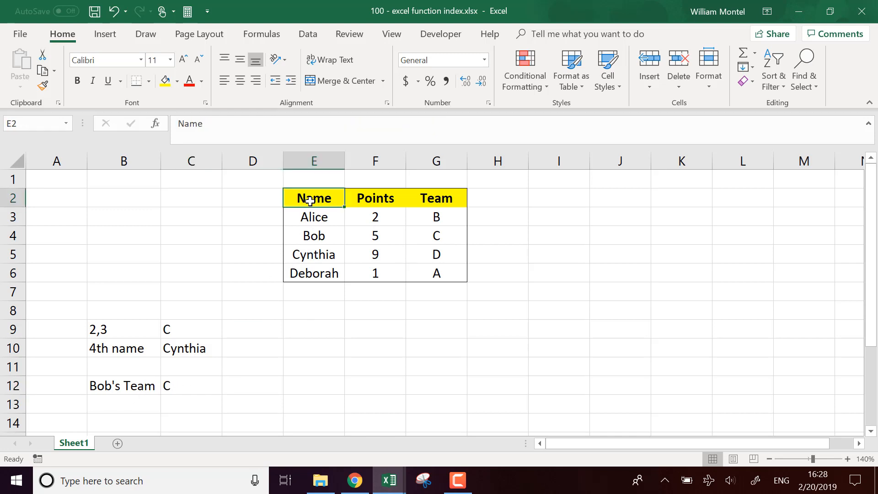
pyautogui.moveTo(310, 200); pyautogui.dragTo(425, 271)
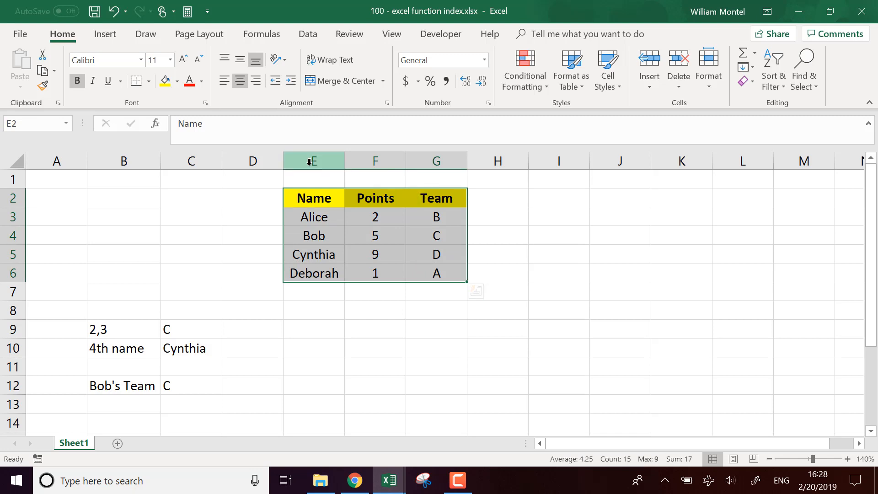
pyautogui.moveTo(312, 162); pyautogui.dragTo(764, 172)
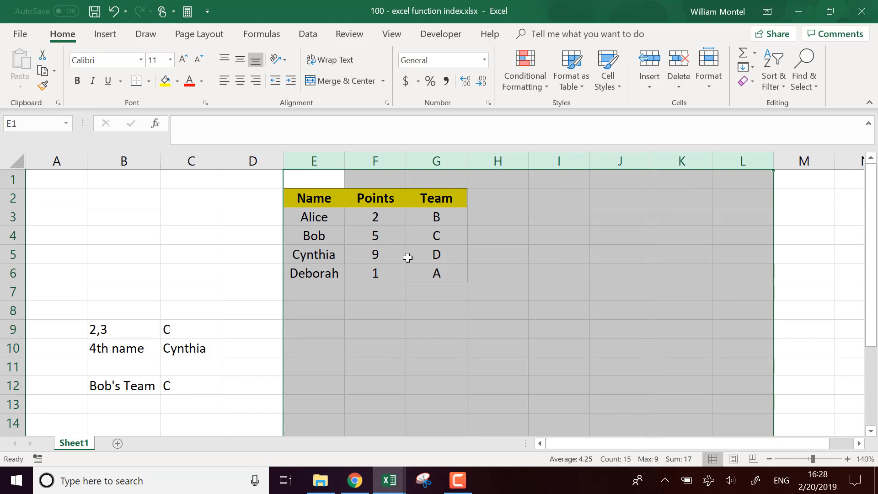
pyautogui.moveTo(597, 445); pyautogui.dragTo(620, 444)
pyautogui.click(652, 211)
pyautogui.click(631, 165)
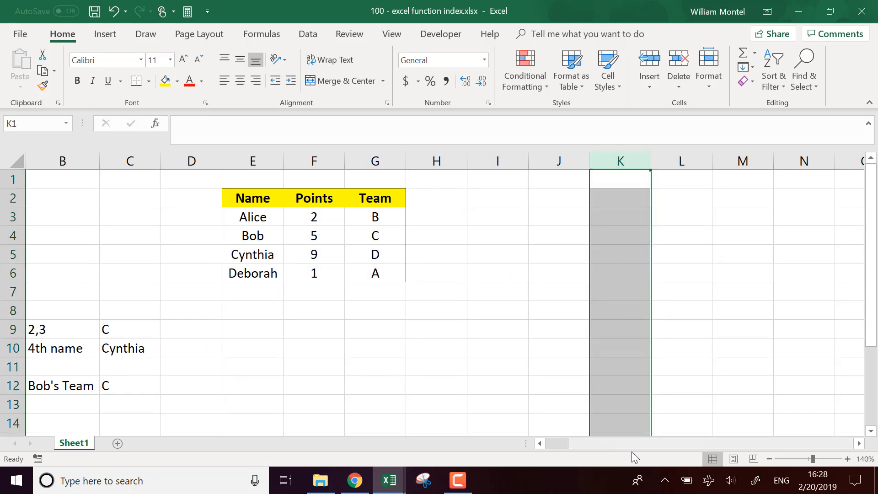
pyautogui.moveTo(633, 444); pyautogui.dragTo(574, 446)
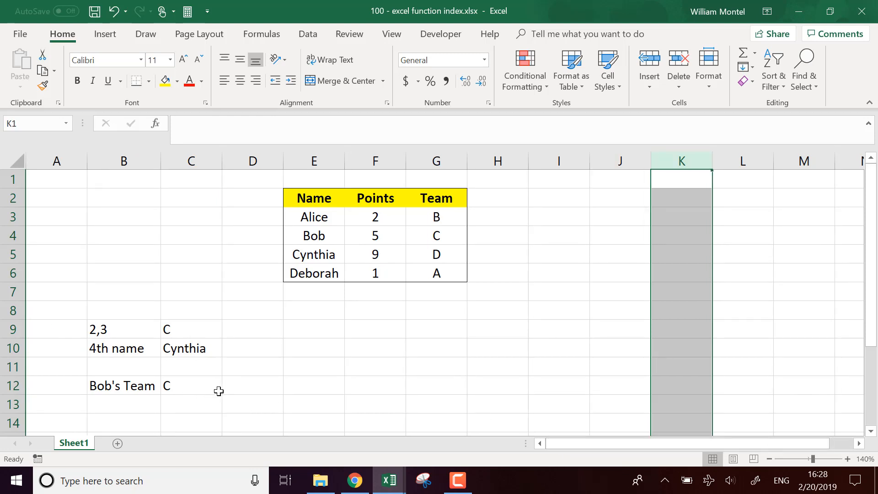
# - Review the finished INDEX and MATCH formula in C12 alongside its source range E2:G6
pyautogui.click(190, 390)
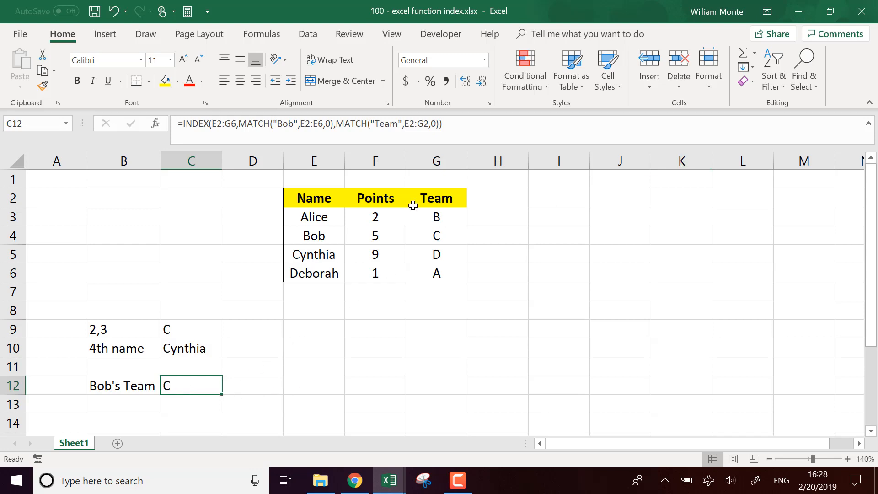
pyautogui.moveTo(319, 202); pyautogui.dragTo(460, 272)
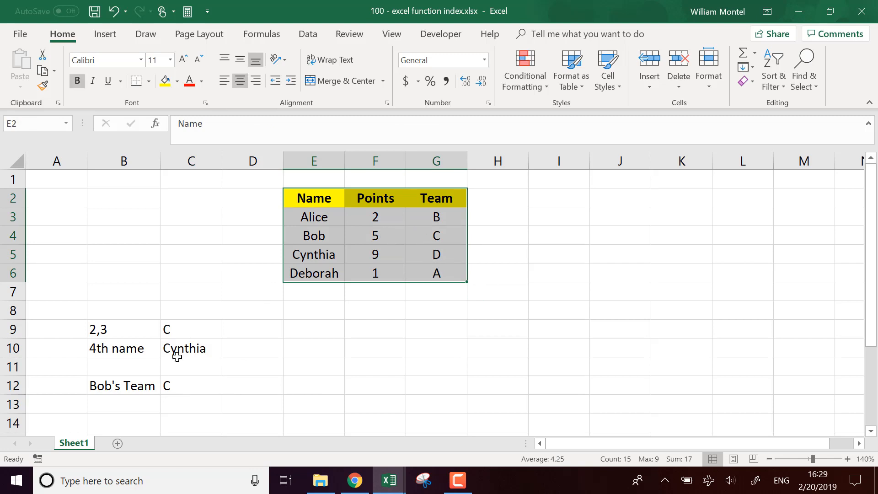
pyautogui.click(192, 386)
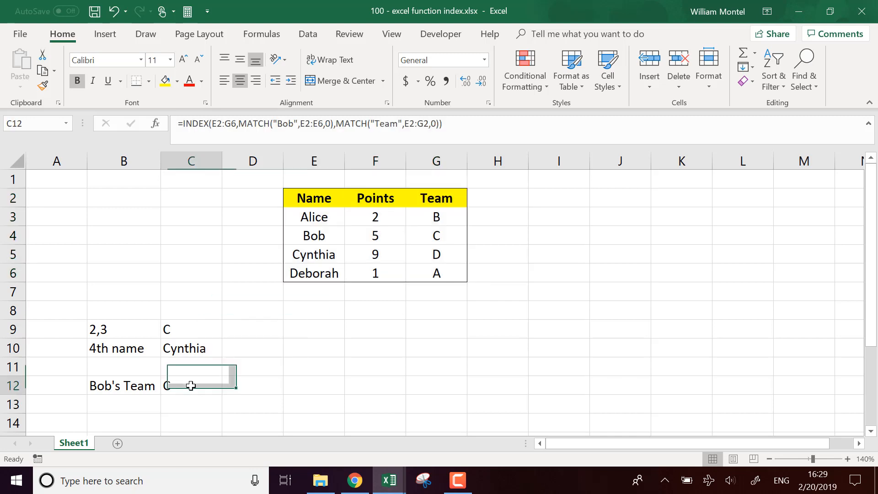
pyautogui.click(492, 124)
pyautogui.click(620, 330)
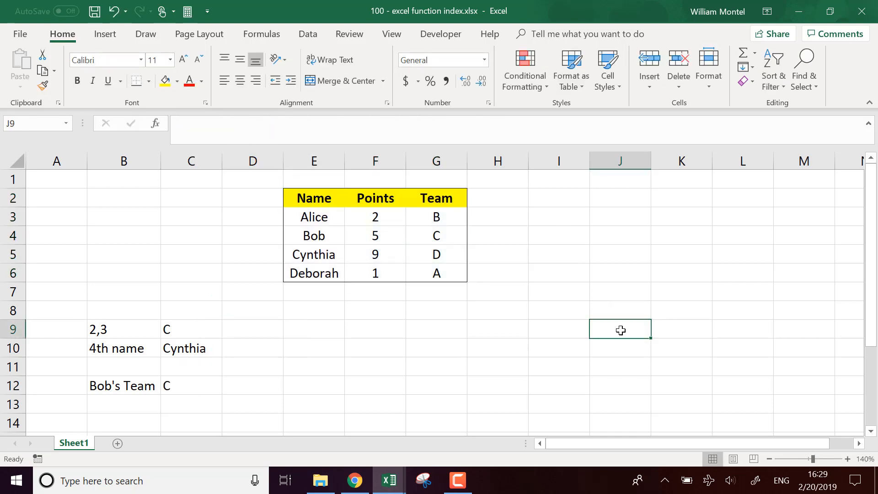